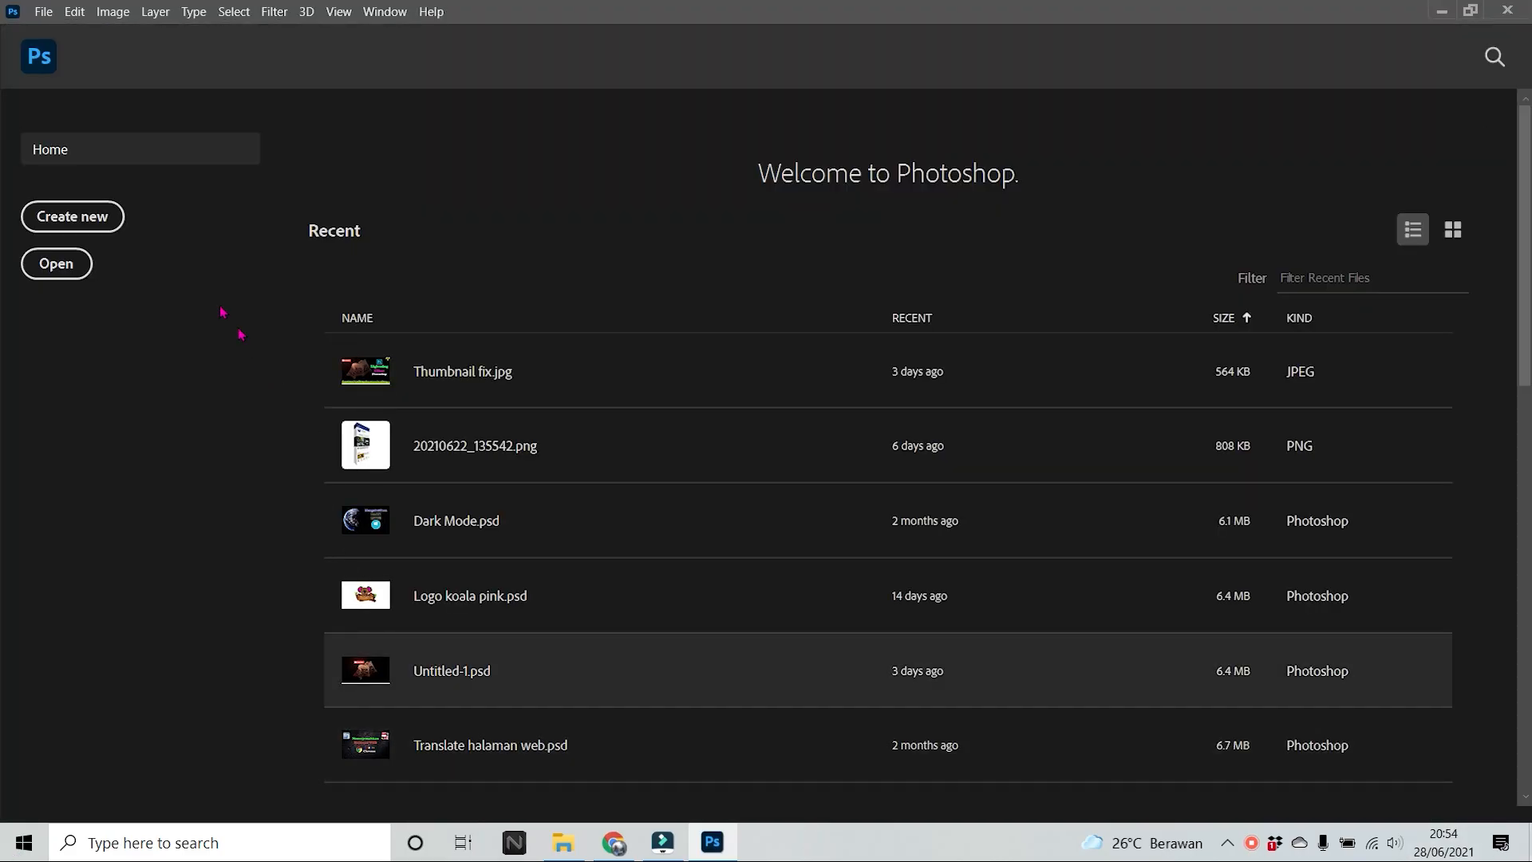
# Create a transparent 1280 x 720 px document at 640 ppi and fill its layer with black using the Paint Bucket.
pyautogui.click(84, 213)
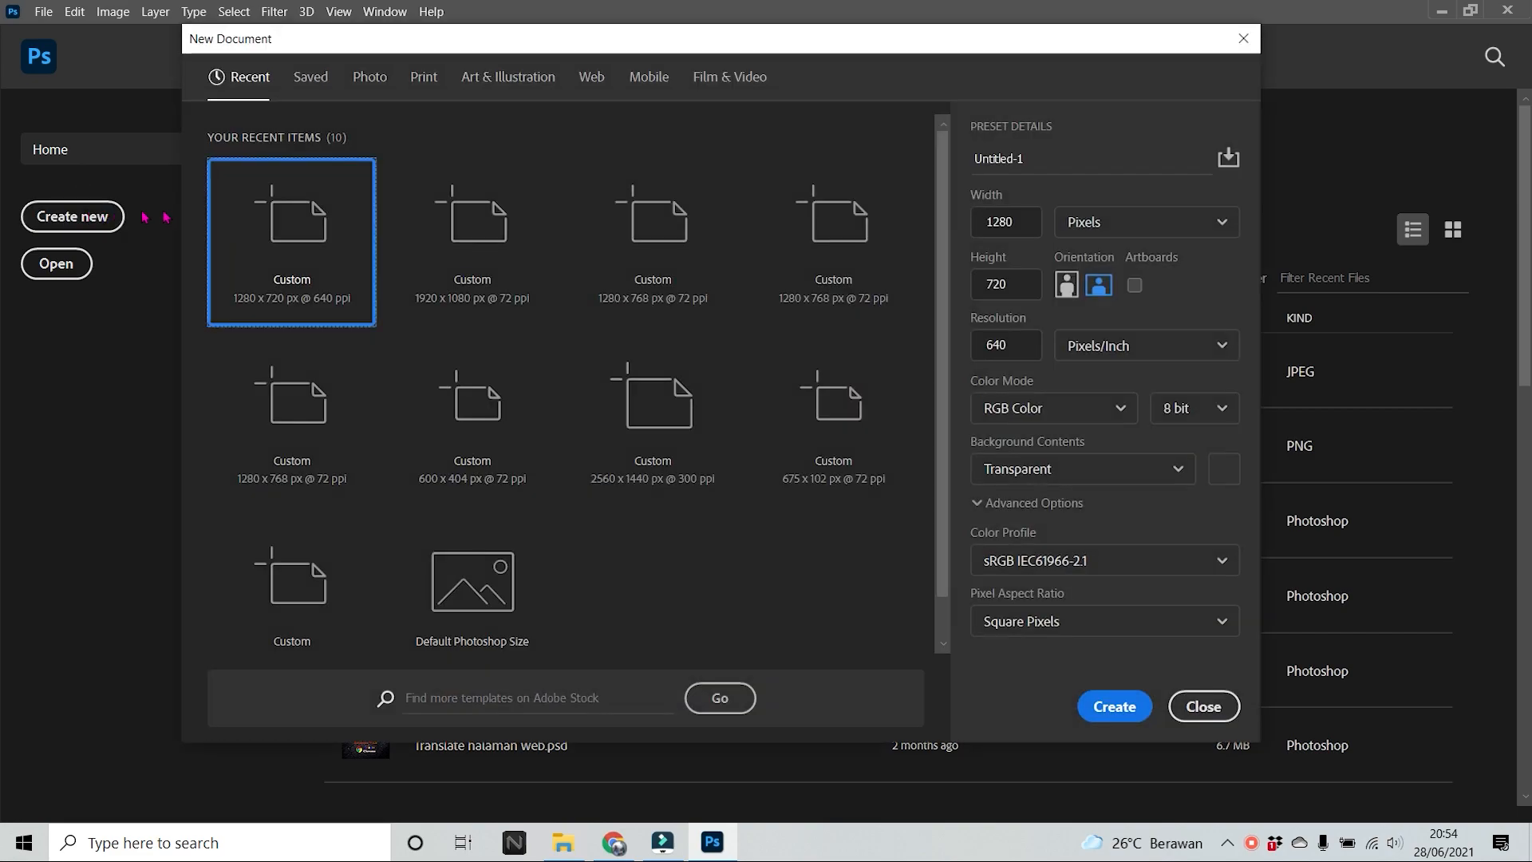
pyautogui.click(1127, 710)
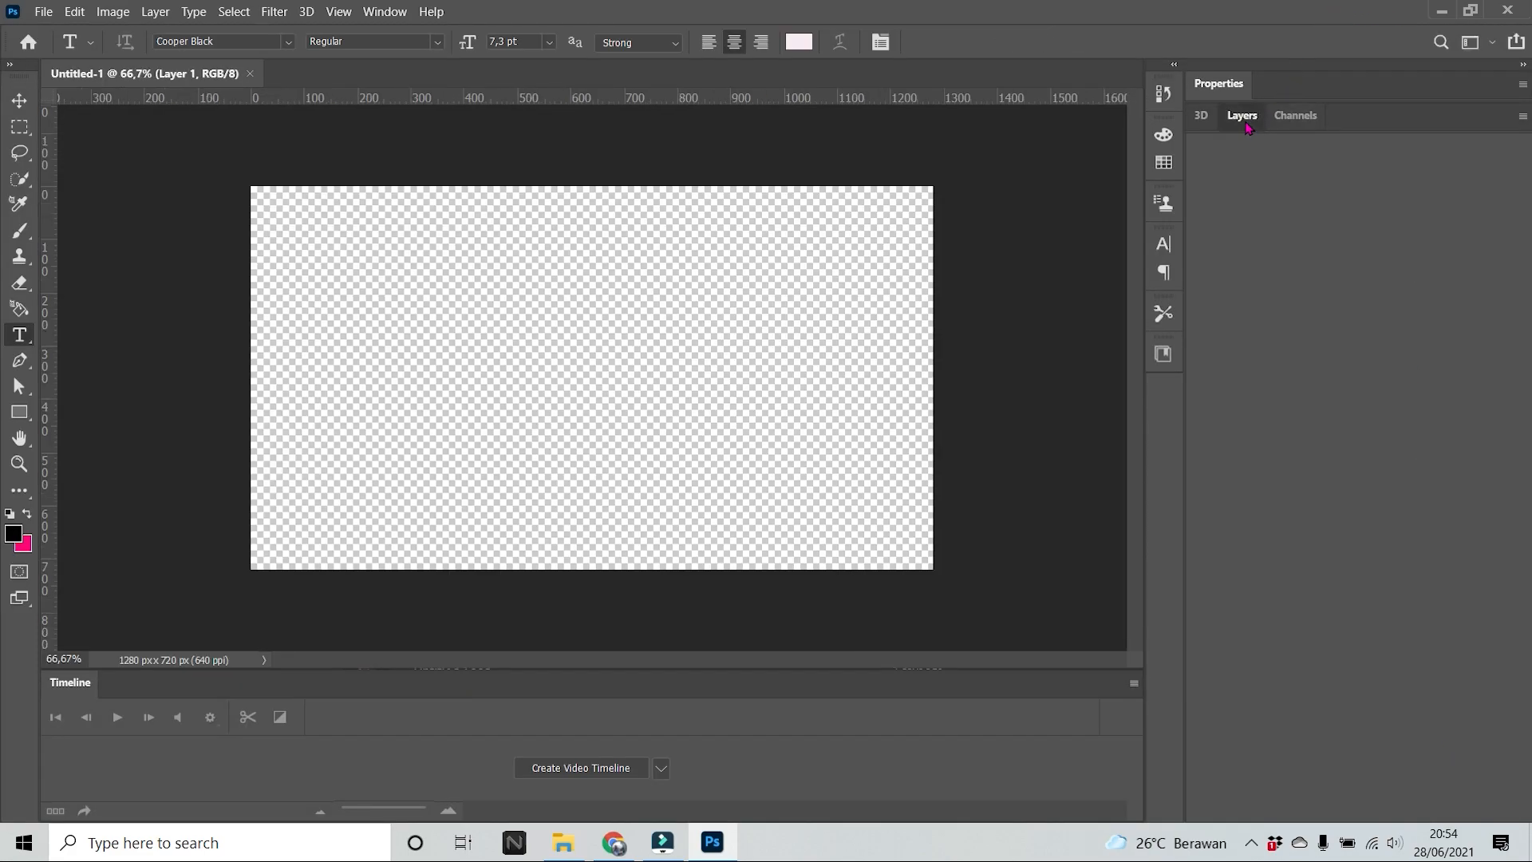
pyautogui.click(1245, 124)
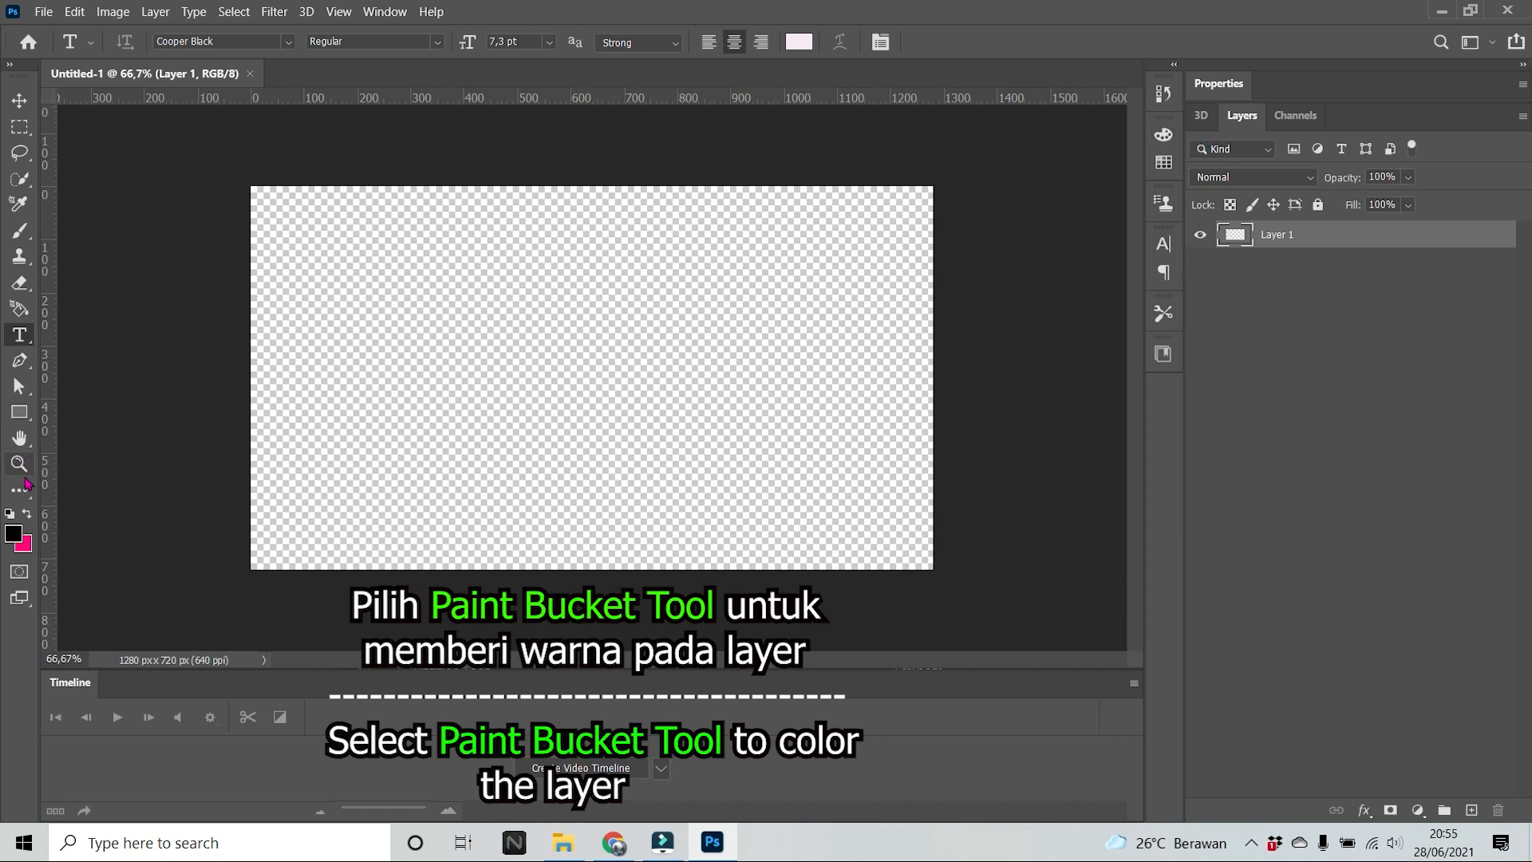
pyautogui.click(20, 492)
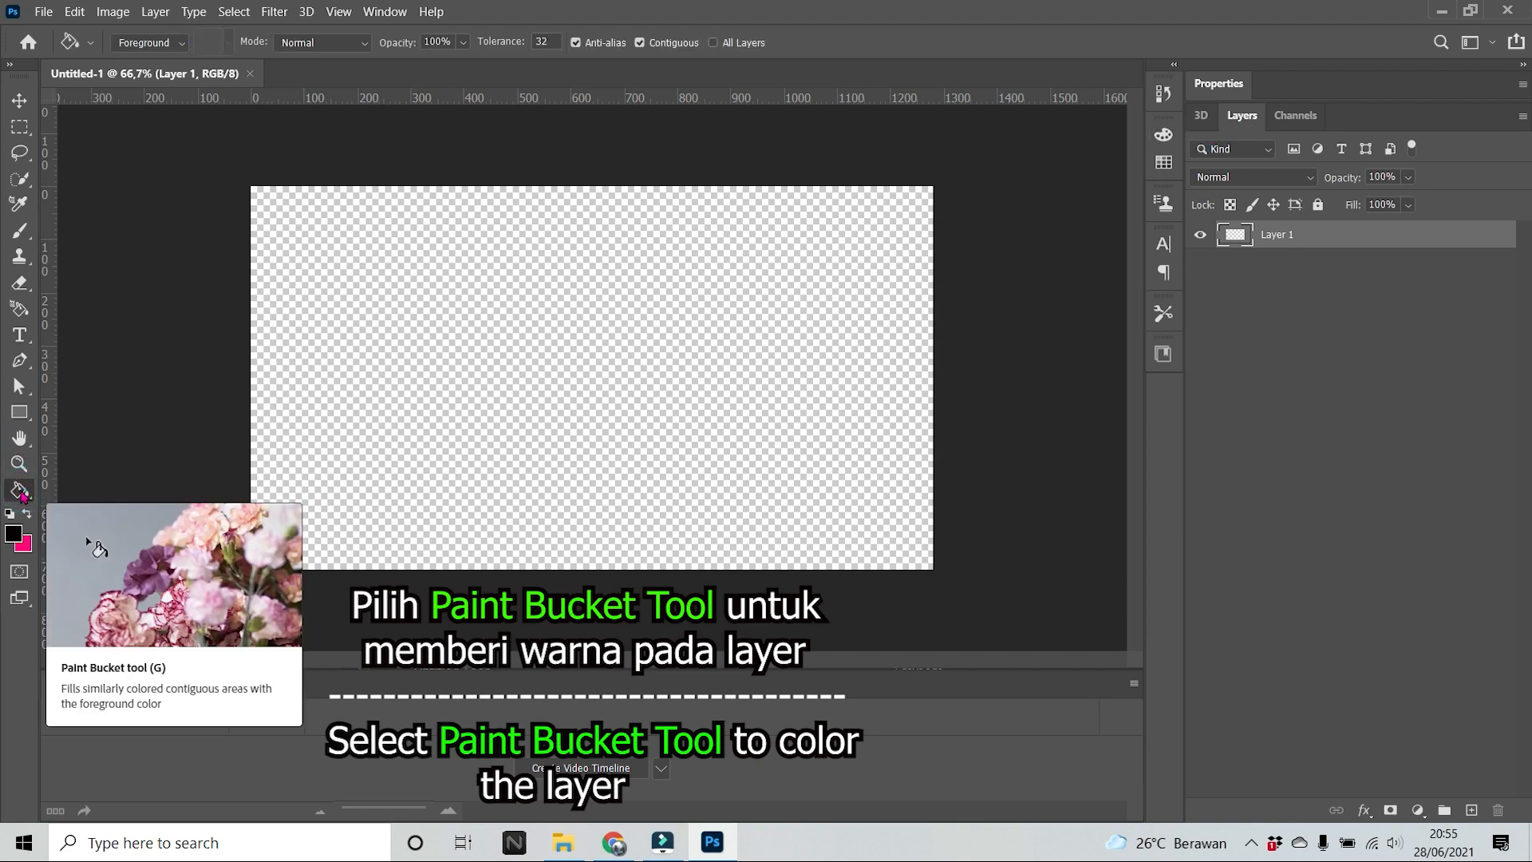
pyautogui.click(617, 376)
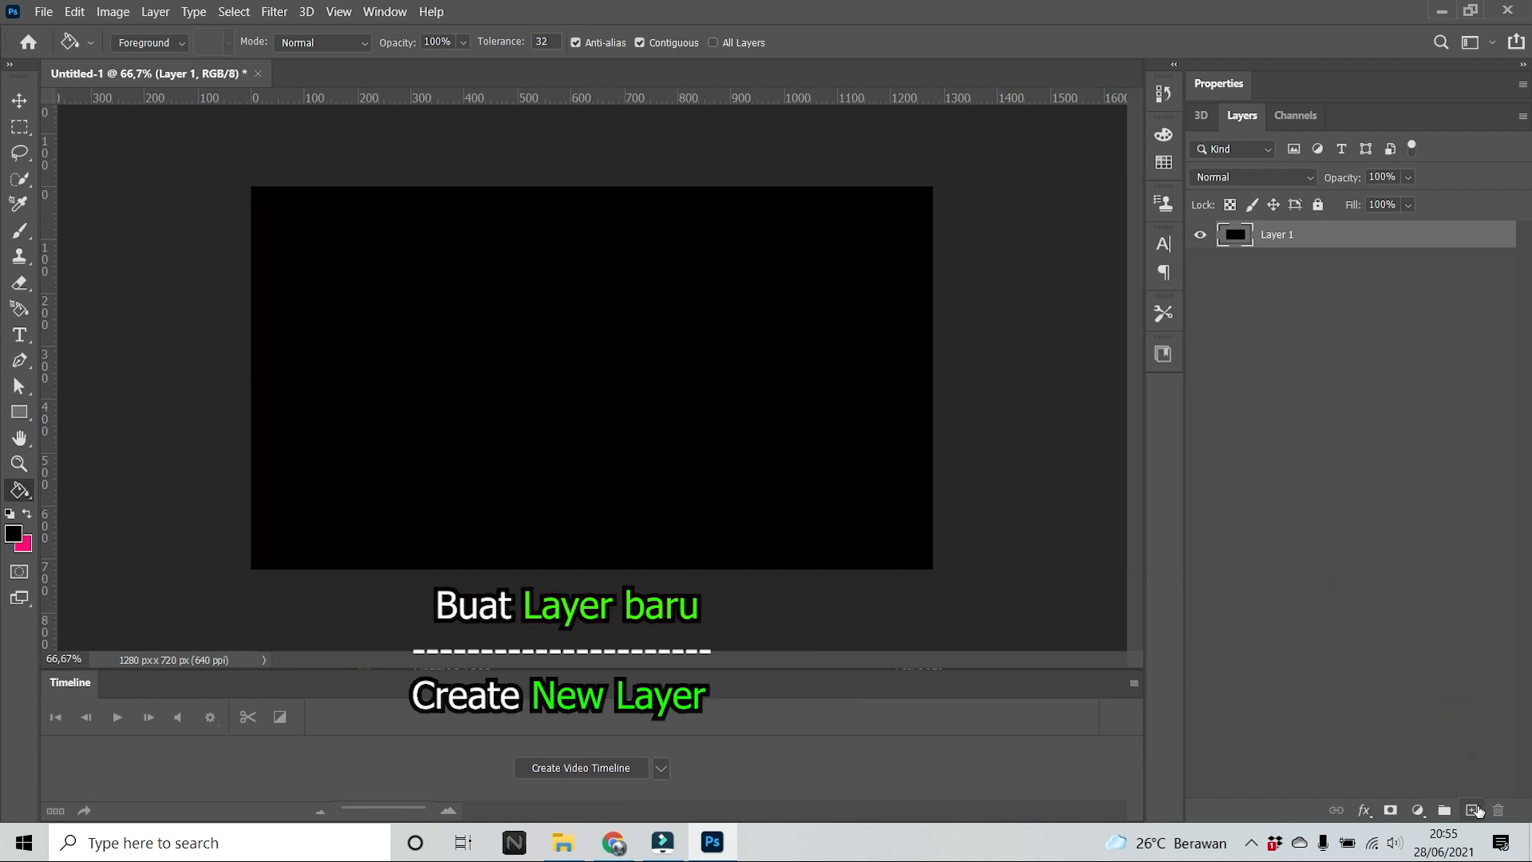
# Add a new layer and enter the text "PHOTOSHOP" in a text box spanning nearly the full canvas width, just below mid-height.
pyautogui.click(1473, 810)
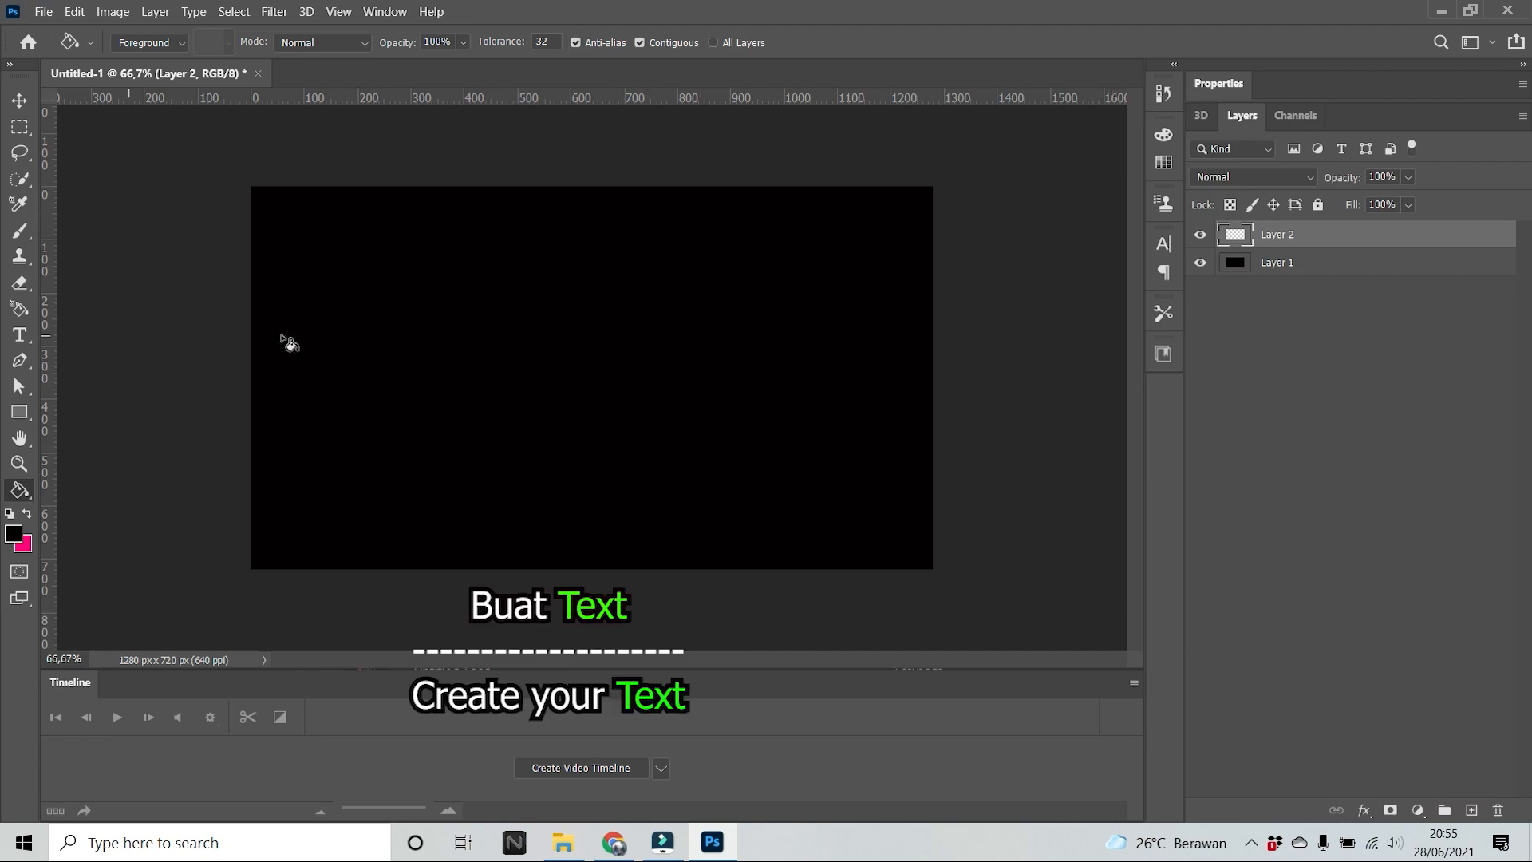
pyautogui.click(20, 334)
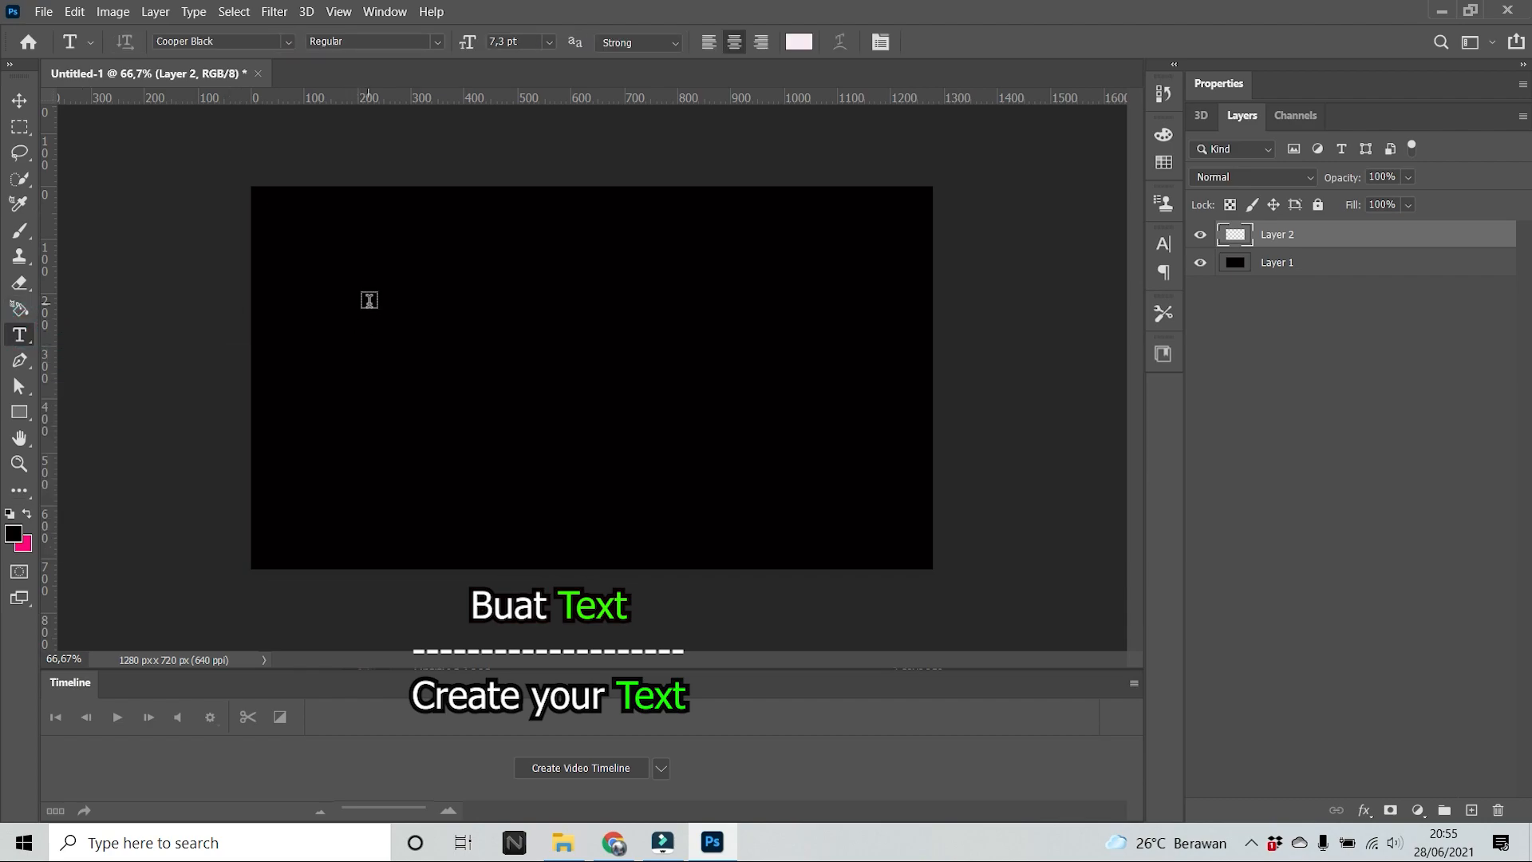
pyautogui.moveTo(265, 374); pyautogui.dragTo(920, 494)
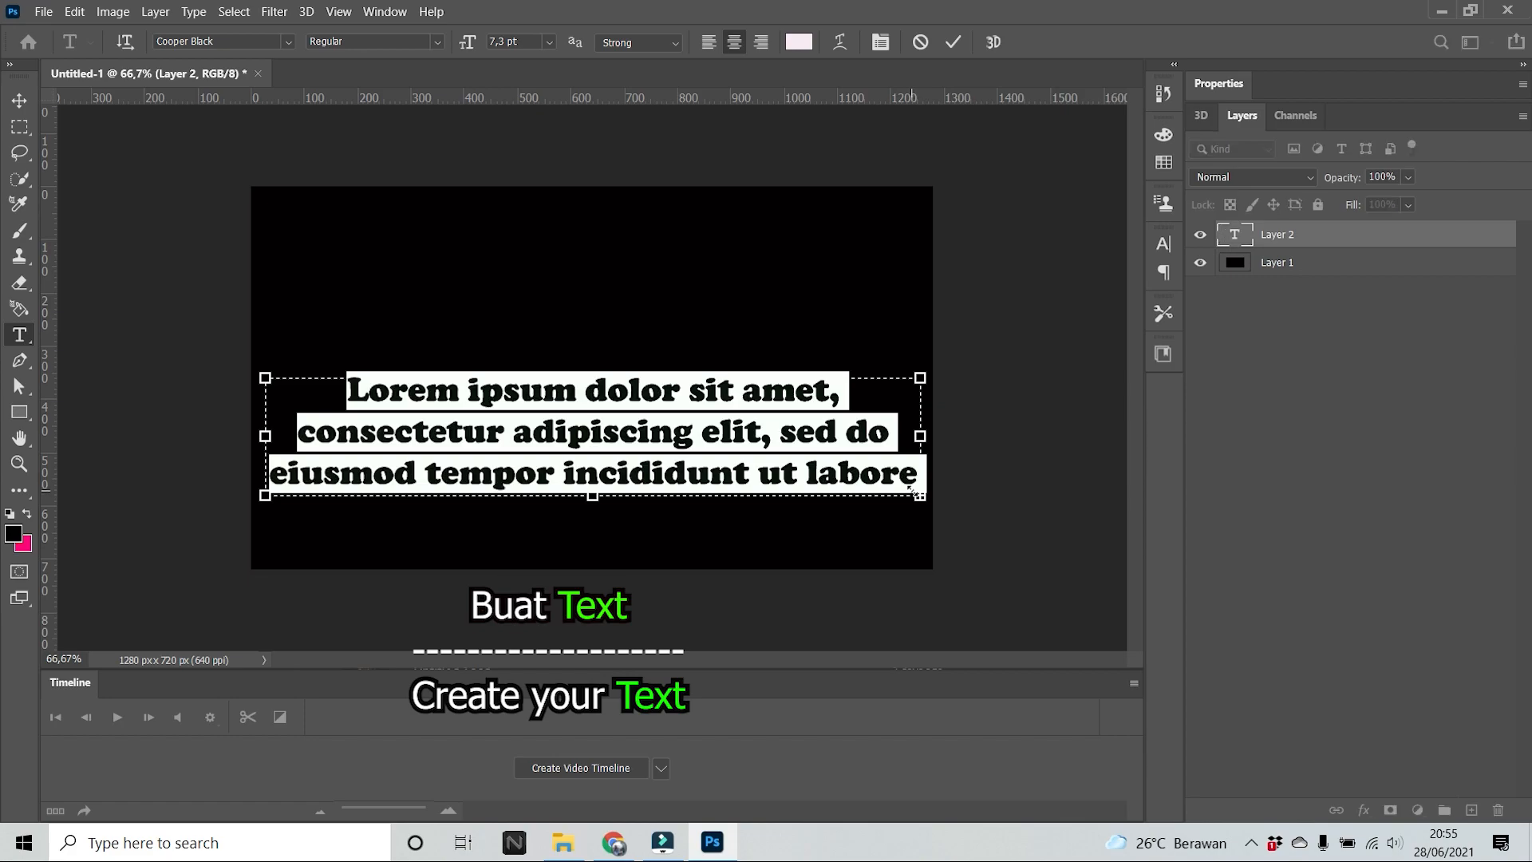
pyautogui.write('P')
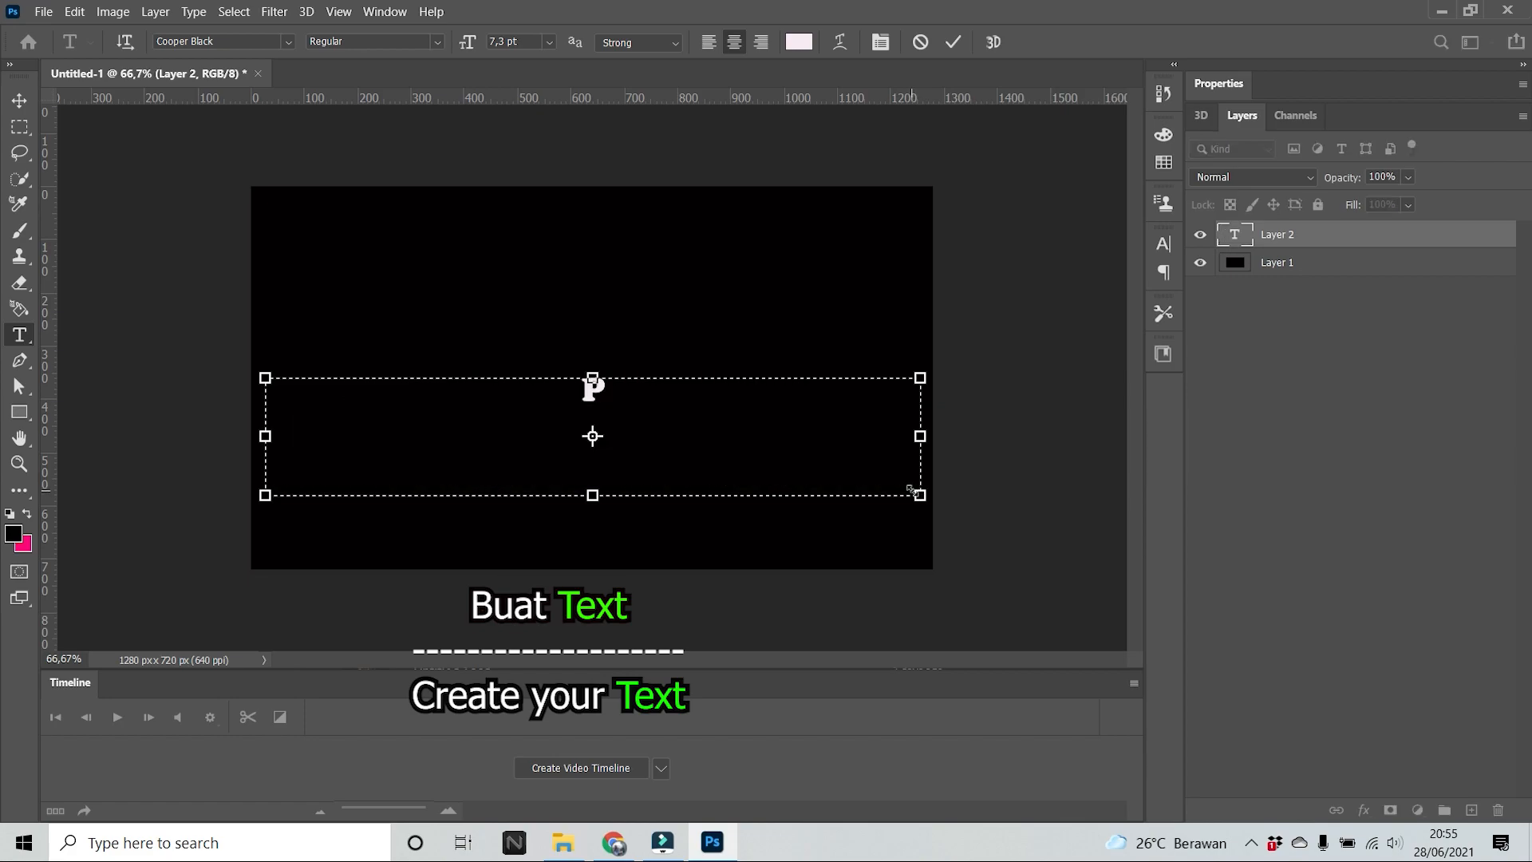
pyautogui.write('HOTO')
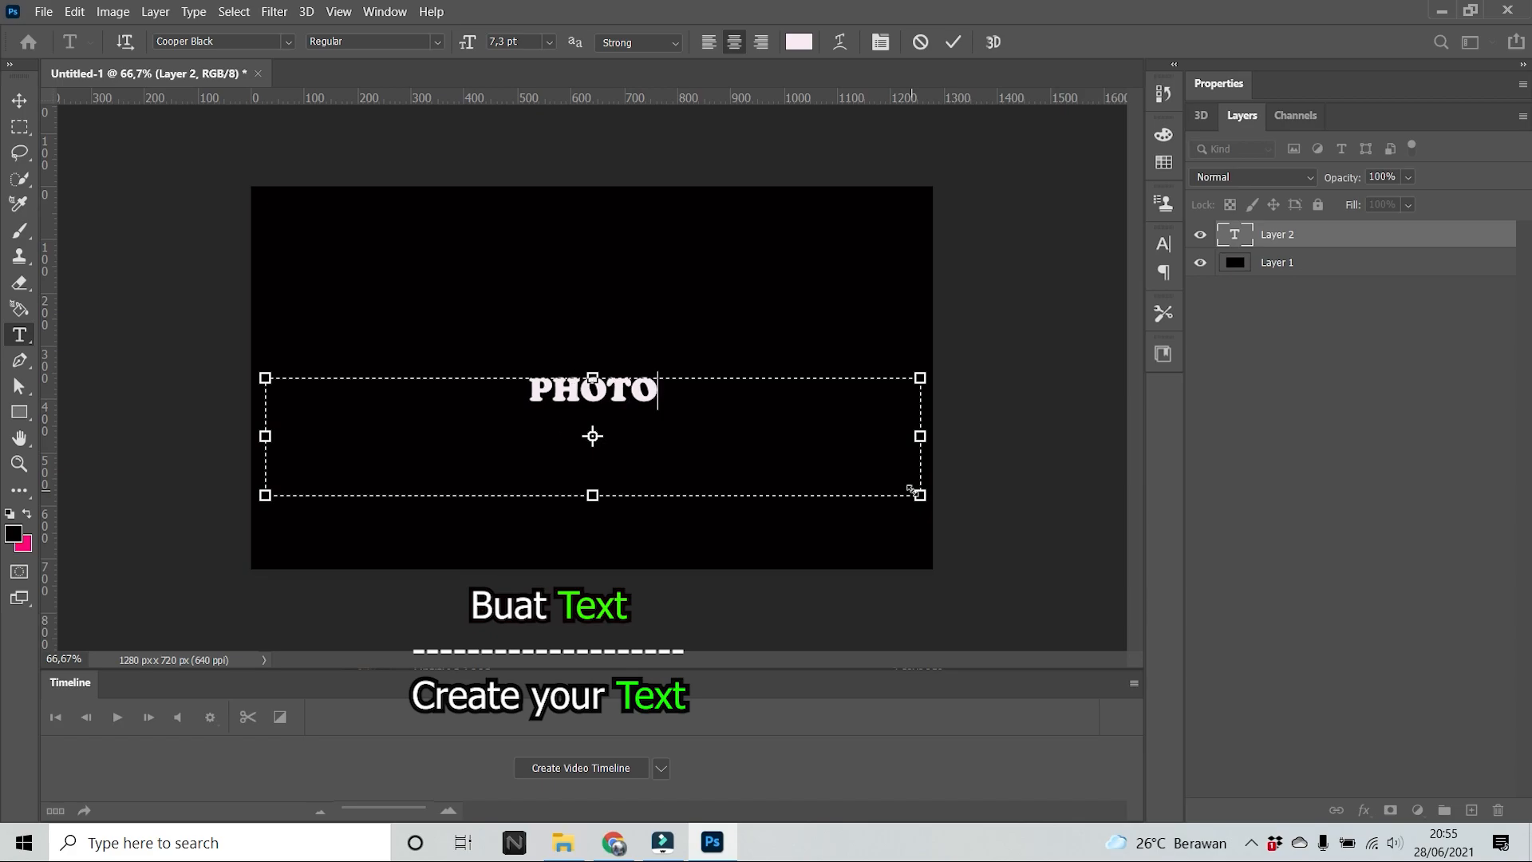
pyautogui.write('SHOP')
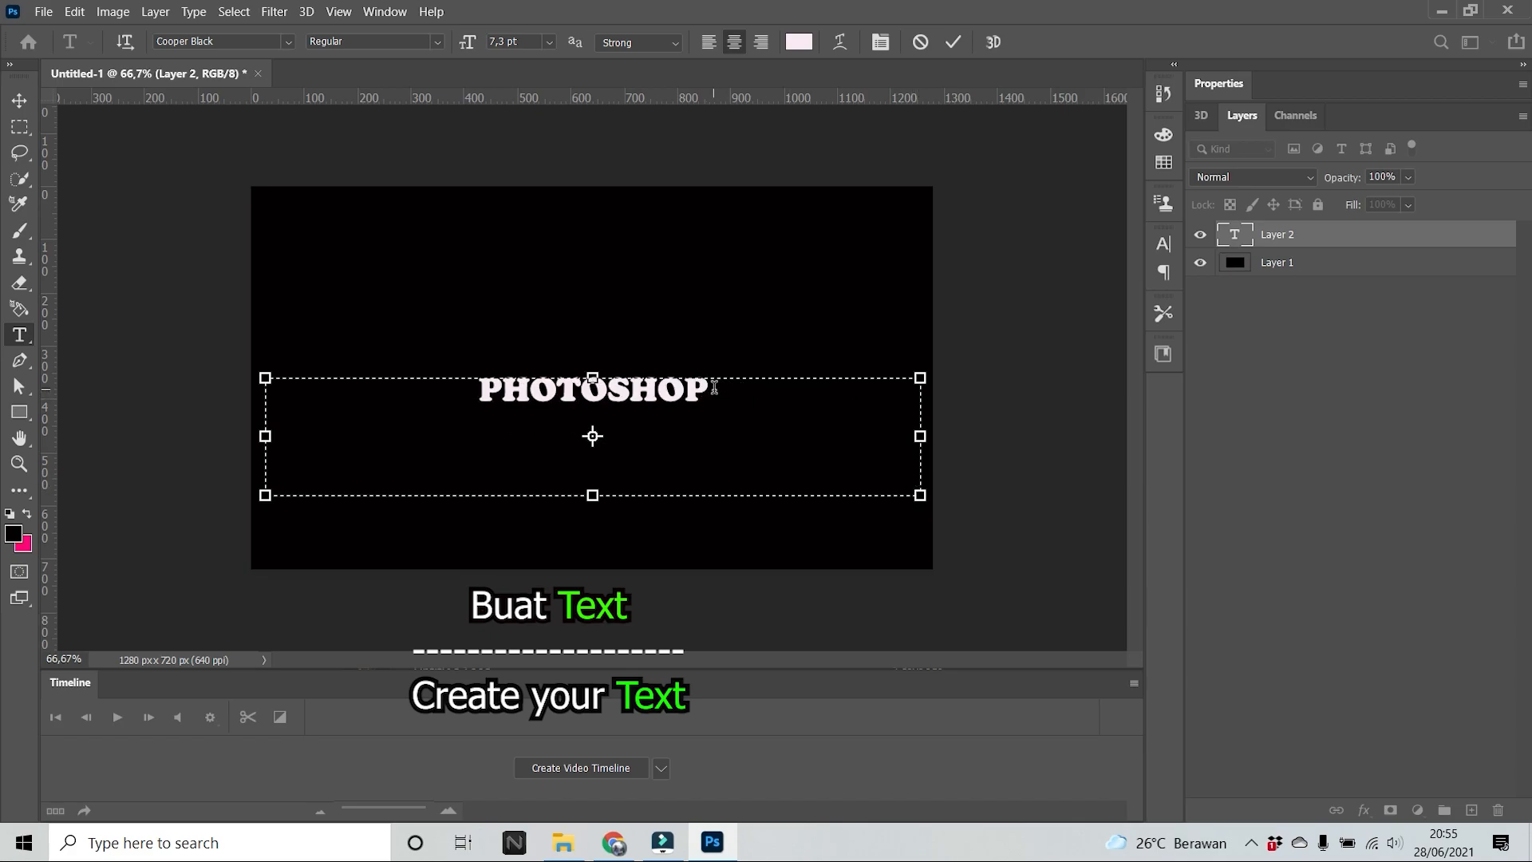
# Set the size of the PHOTOSHOP text to 18 pt.
pyautogui.moveTo(714, 388); pyautogui.dragTo(424, 384)
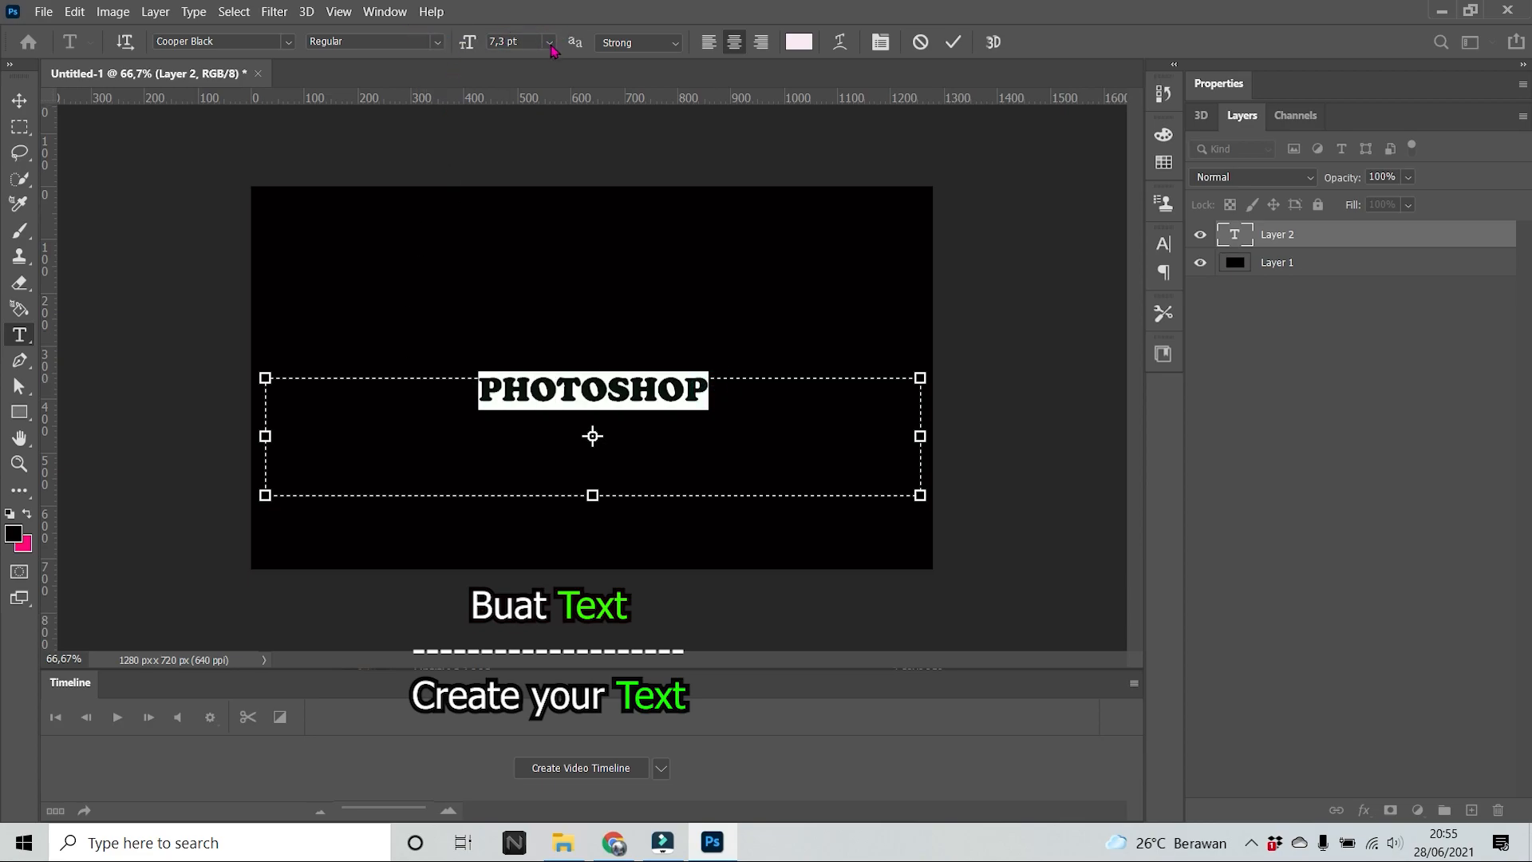
pyautogui.click(552, 45)
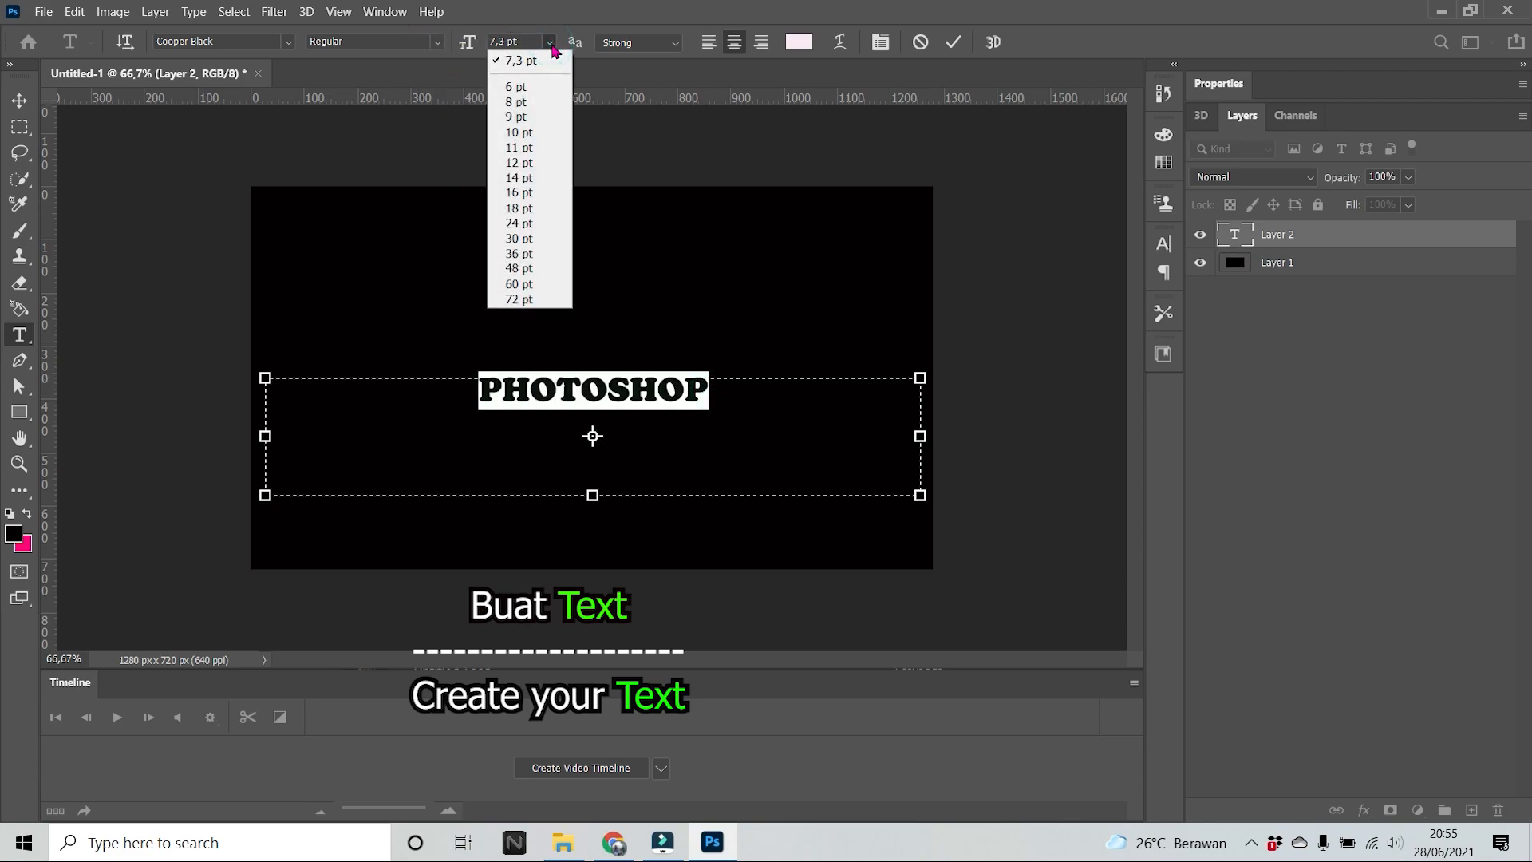
pyautogui.click(556, 208)
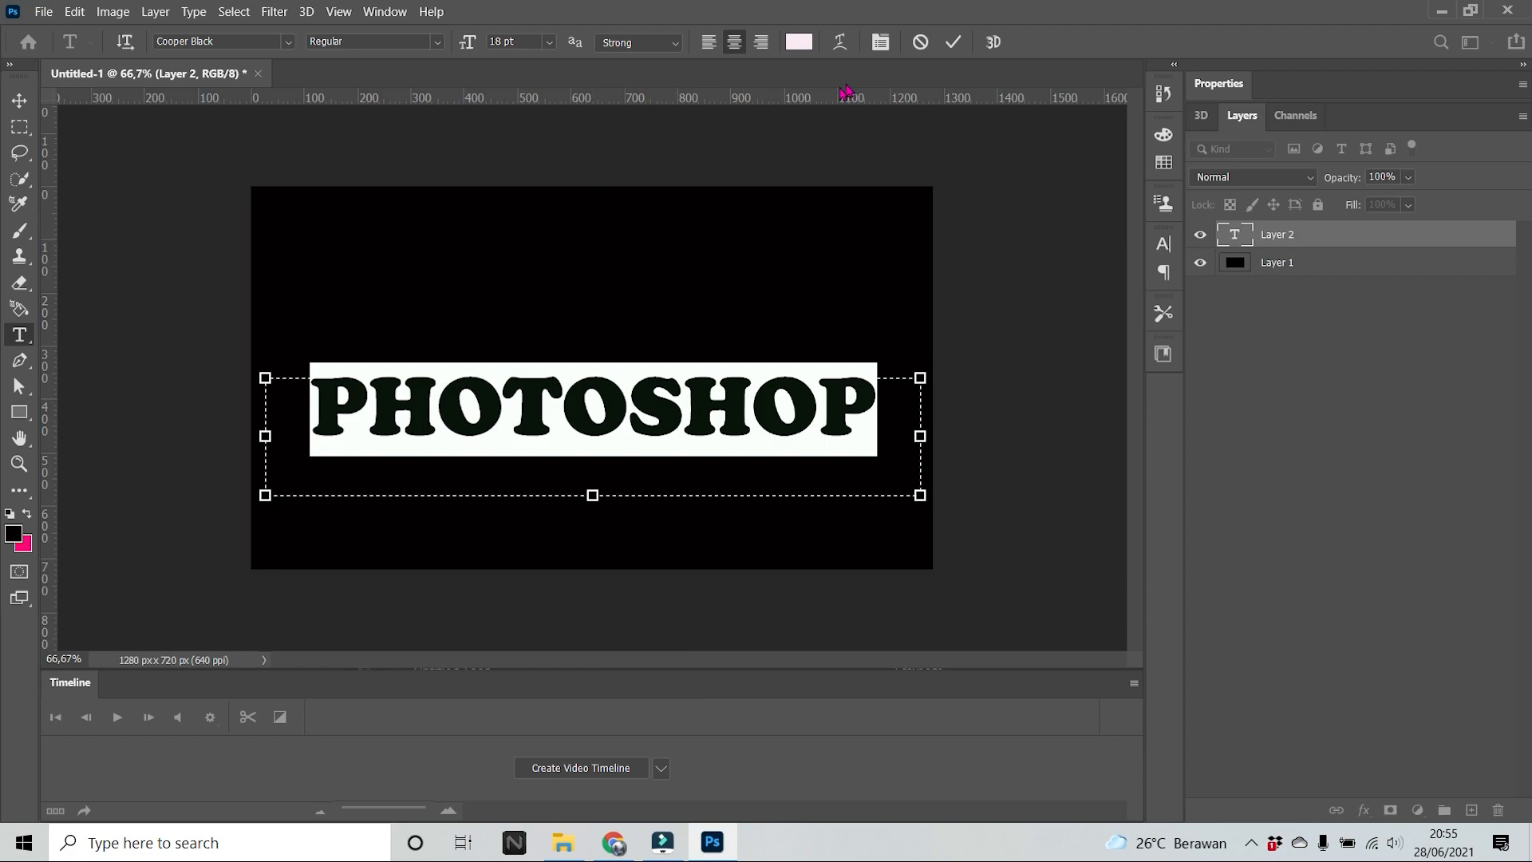
pyautogui.click(962, 46)
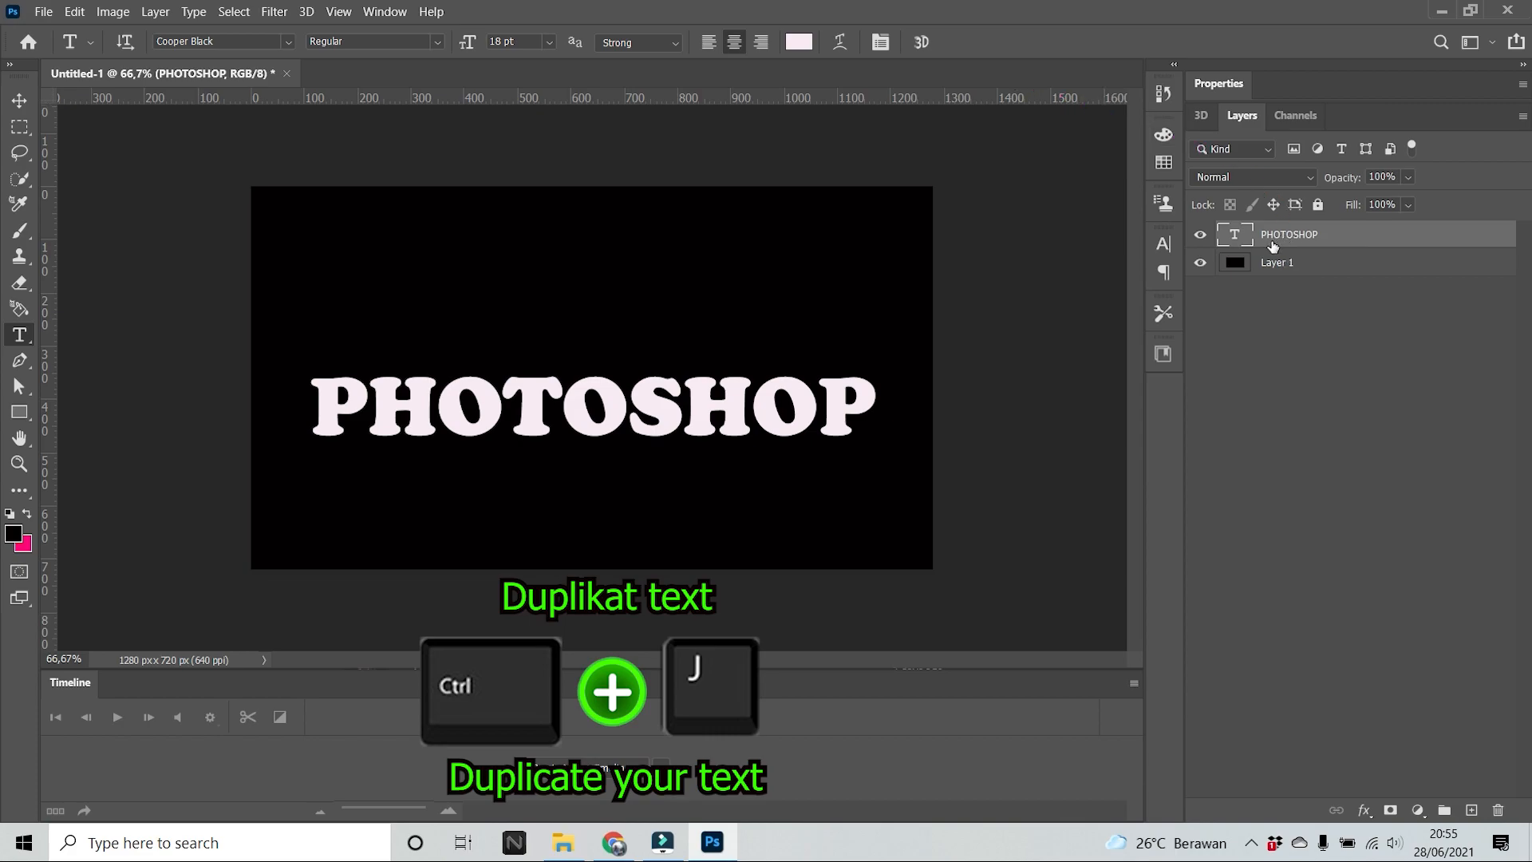
# Duplicate the PHOTOSHOP text layer and move the copy up about 115 px, directly above the original.
pyautogui.hotkey('ctrl', 'j')
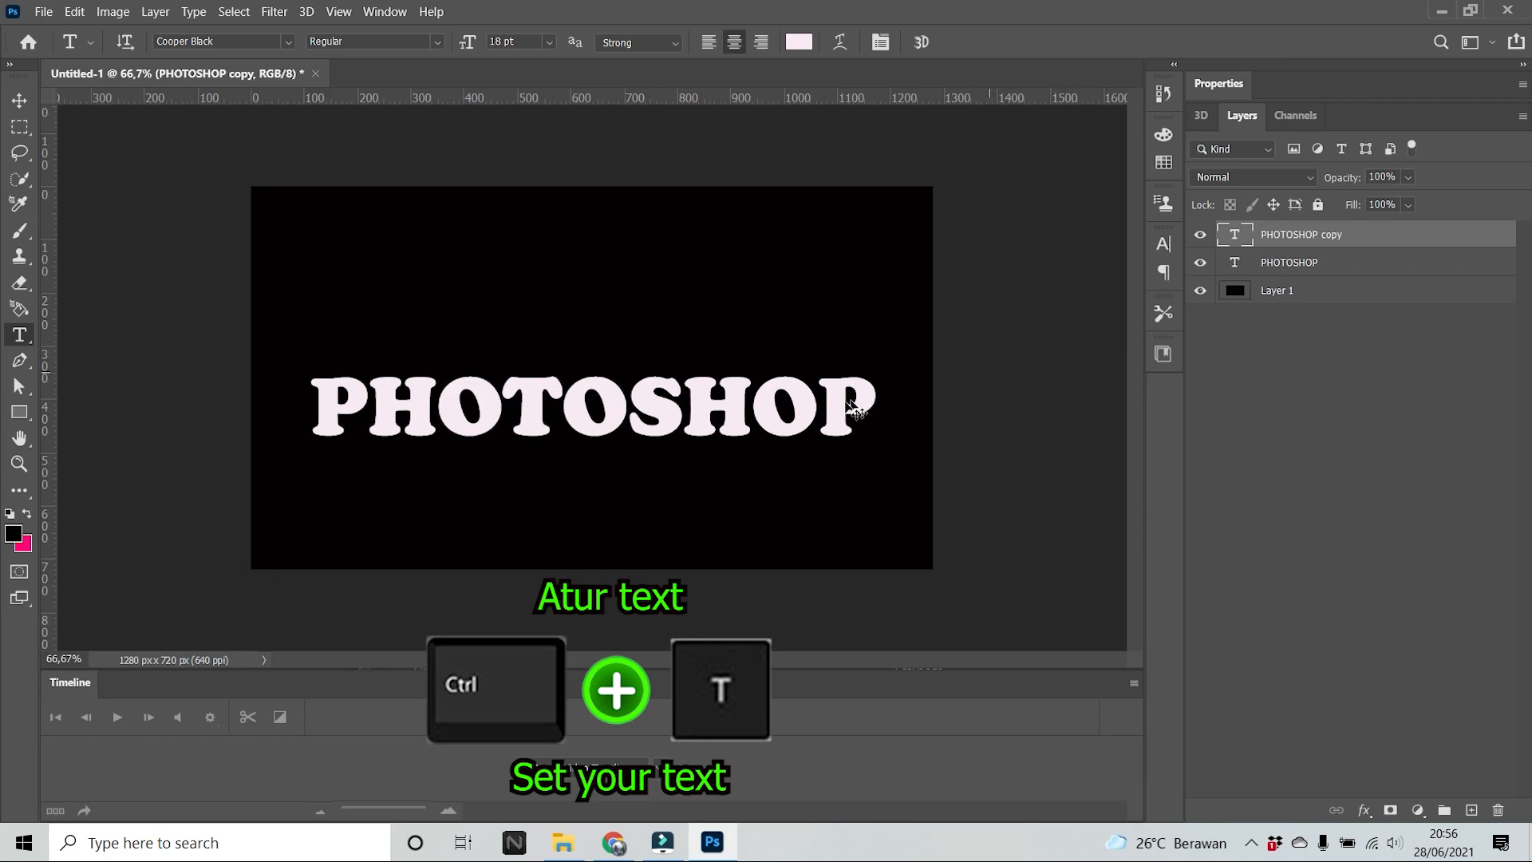
pyautogui.hotkey('ctrl', 't')
pyautogui.moveTo(748, 406); pyautogui.dragTo(744, 361)
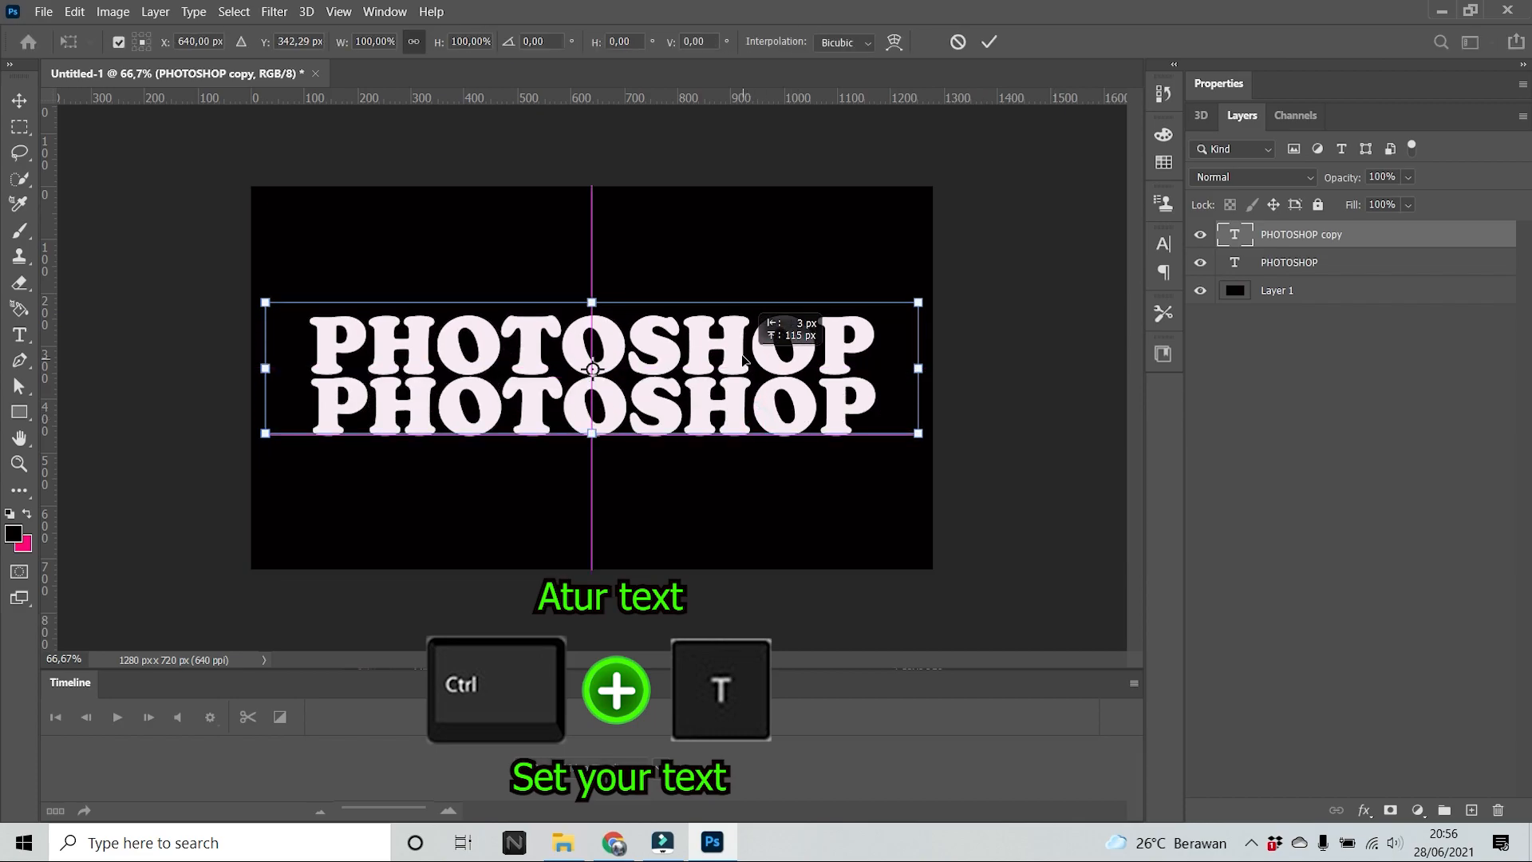
pyautogui.click(988, 42)
# Change the upper text to "ADOBE" and narrow its text box so the word starts level with the P of PHOTOSHOP.
pyautogui.press('t')
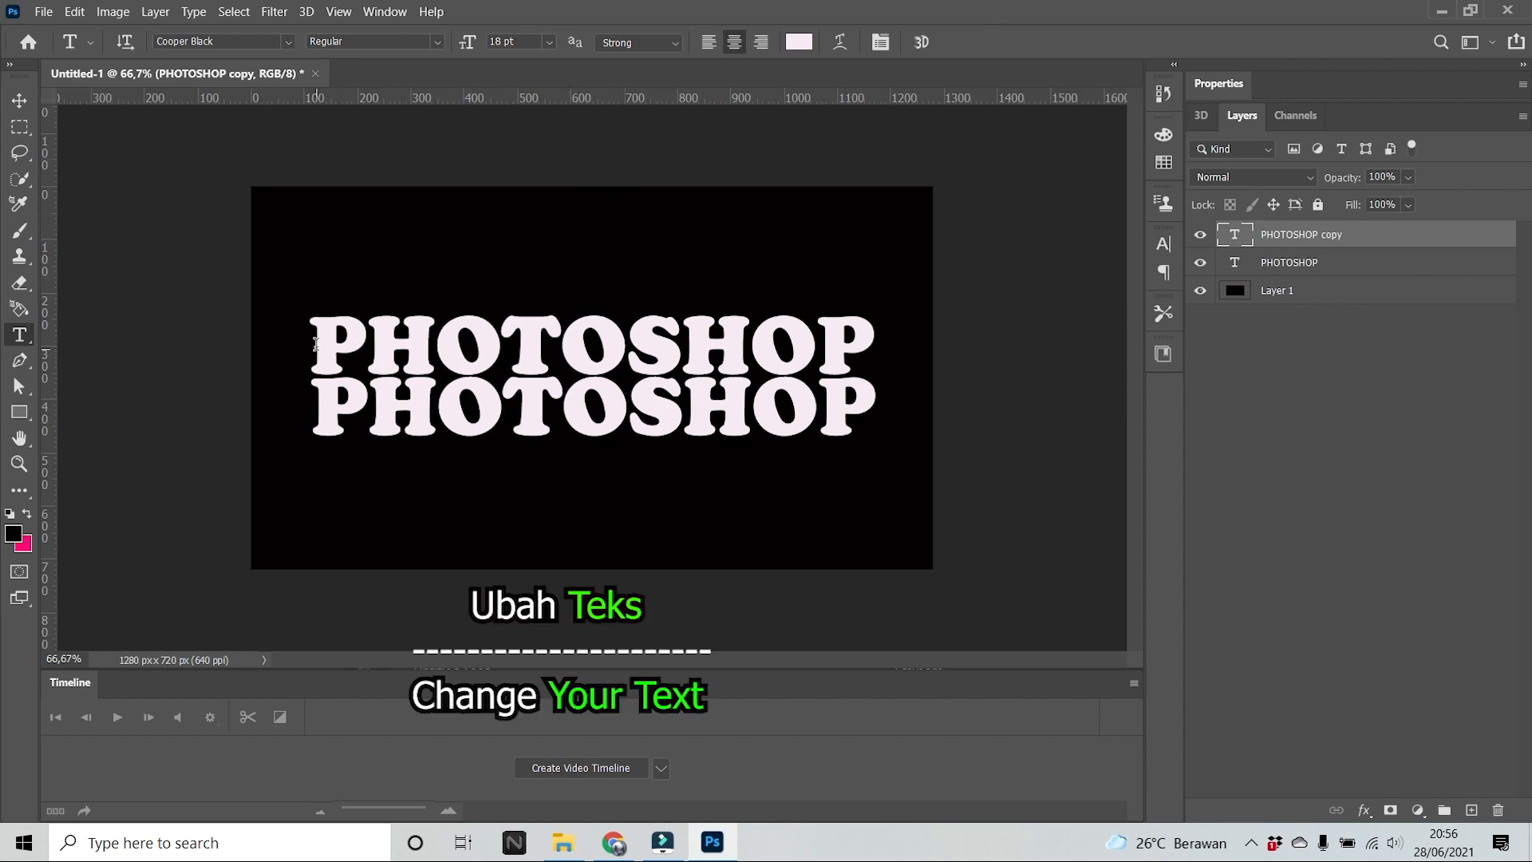
pyautogui.moveTo(312, 351); pyautogui.dragTo(901, 364)
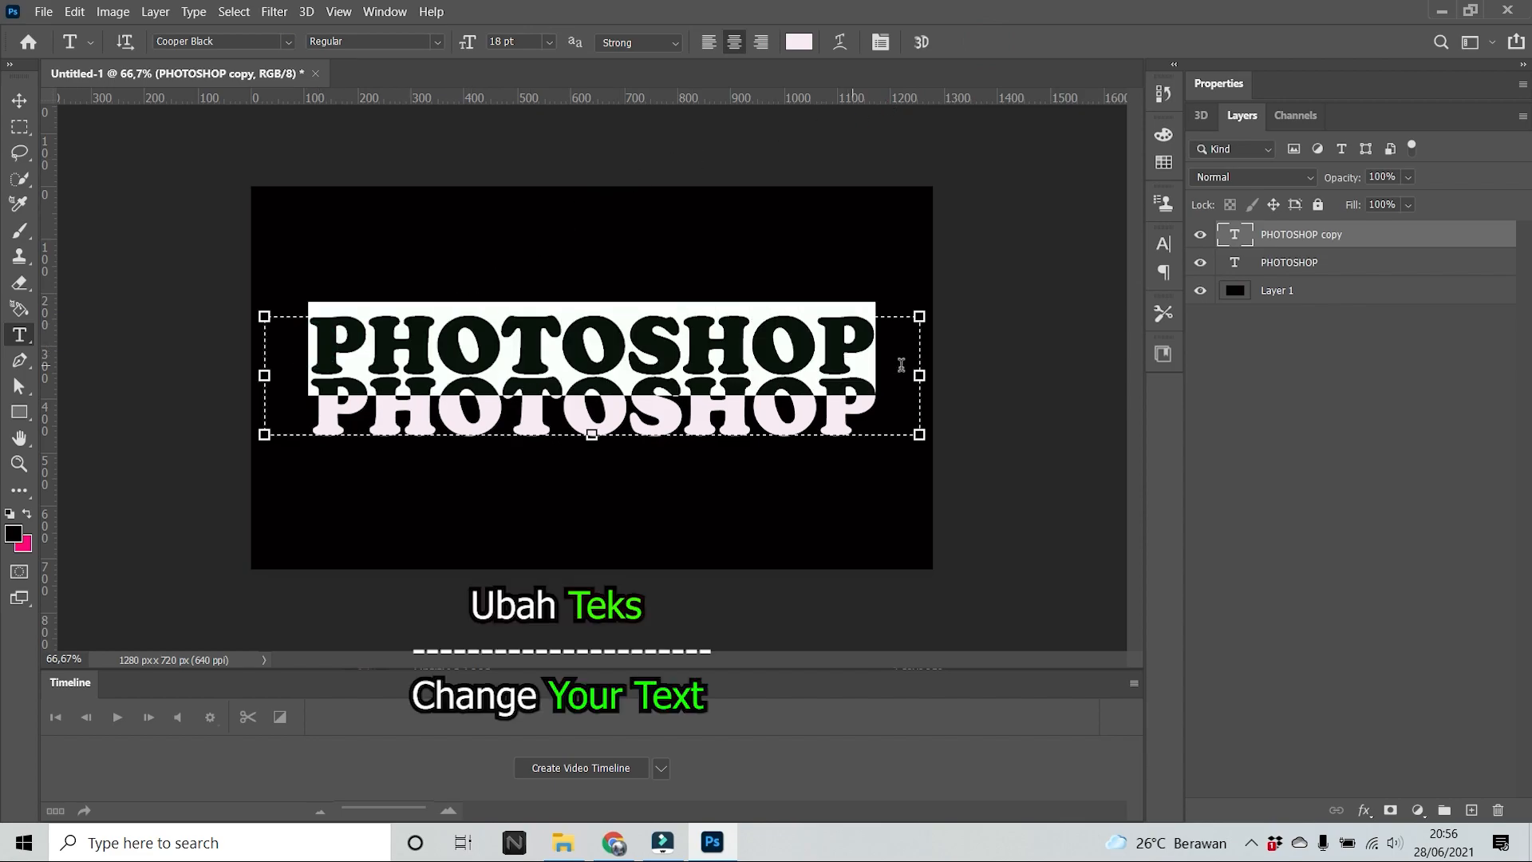
pyautogui.write('ADOB')
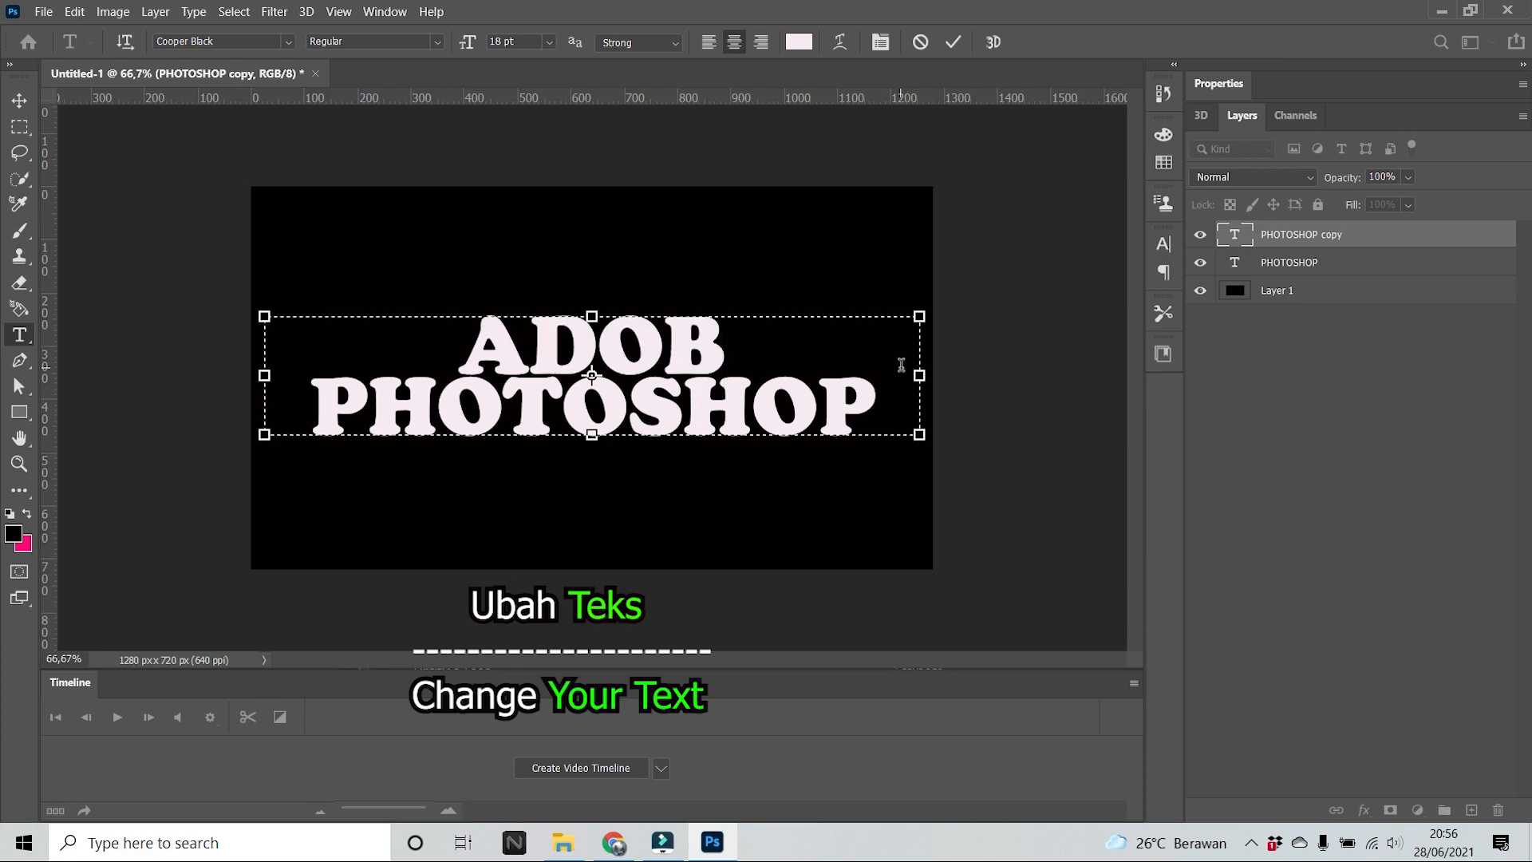
pyautogui.write('E')
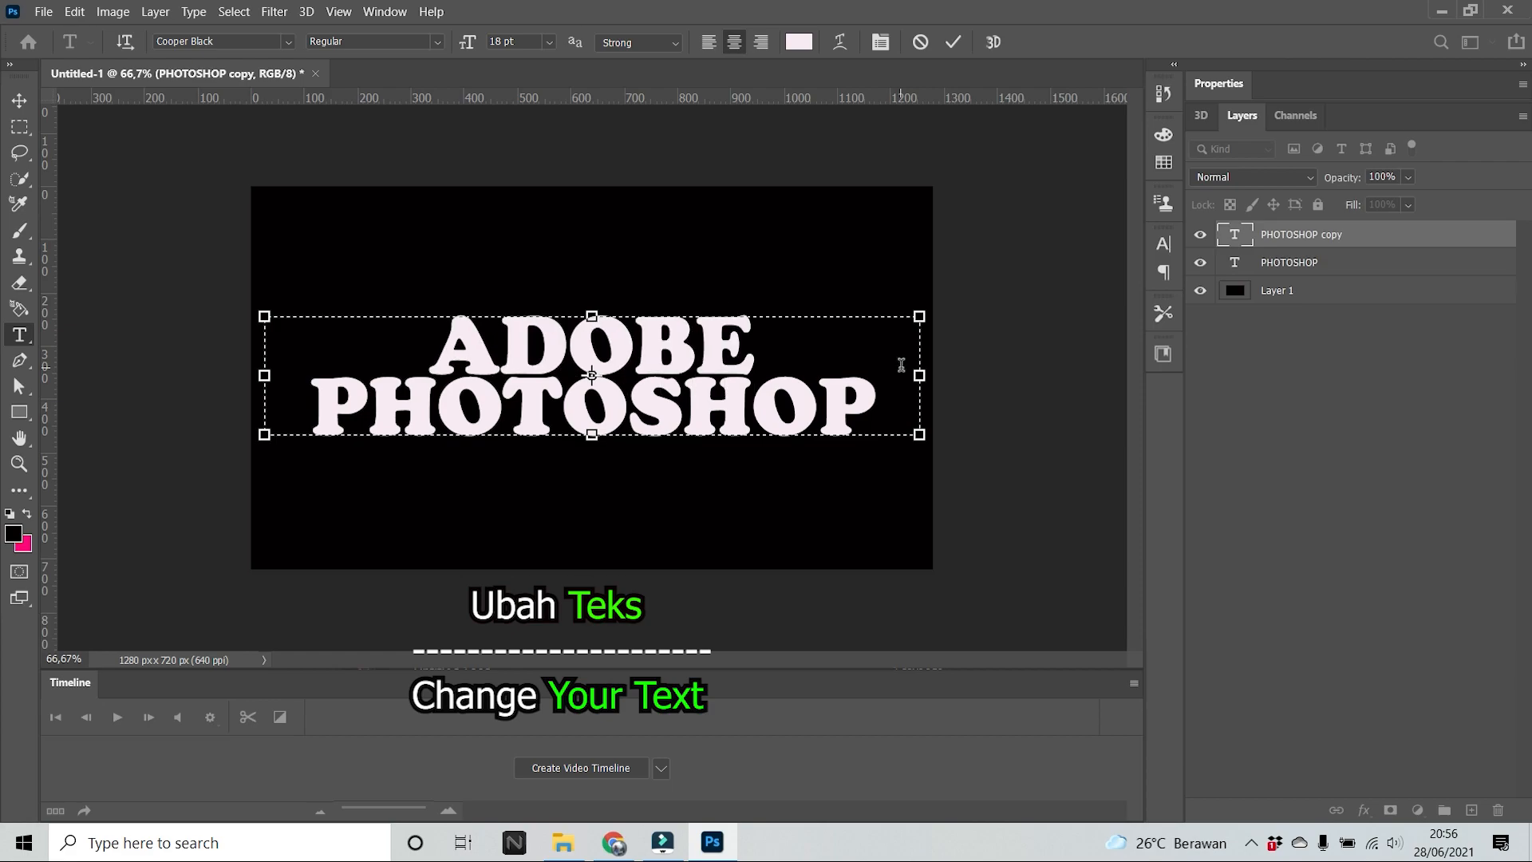
pyautogui.moveTo(919, 375); pyautogui.dragTo(669, 375)
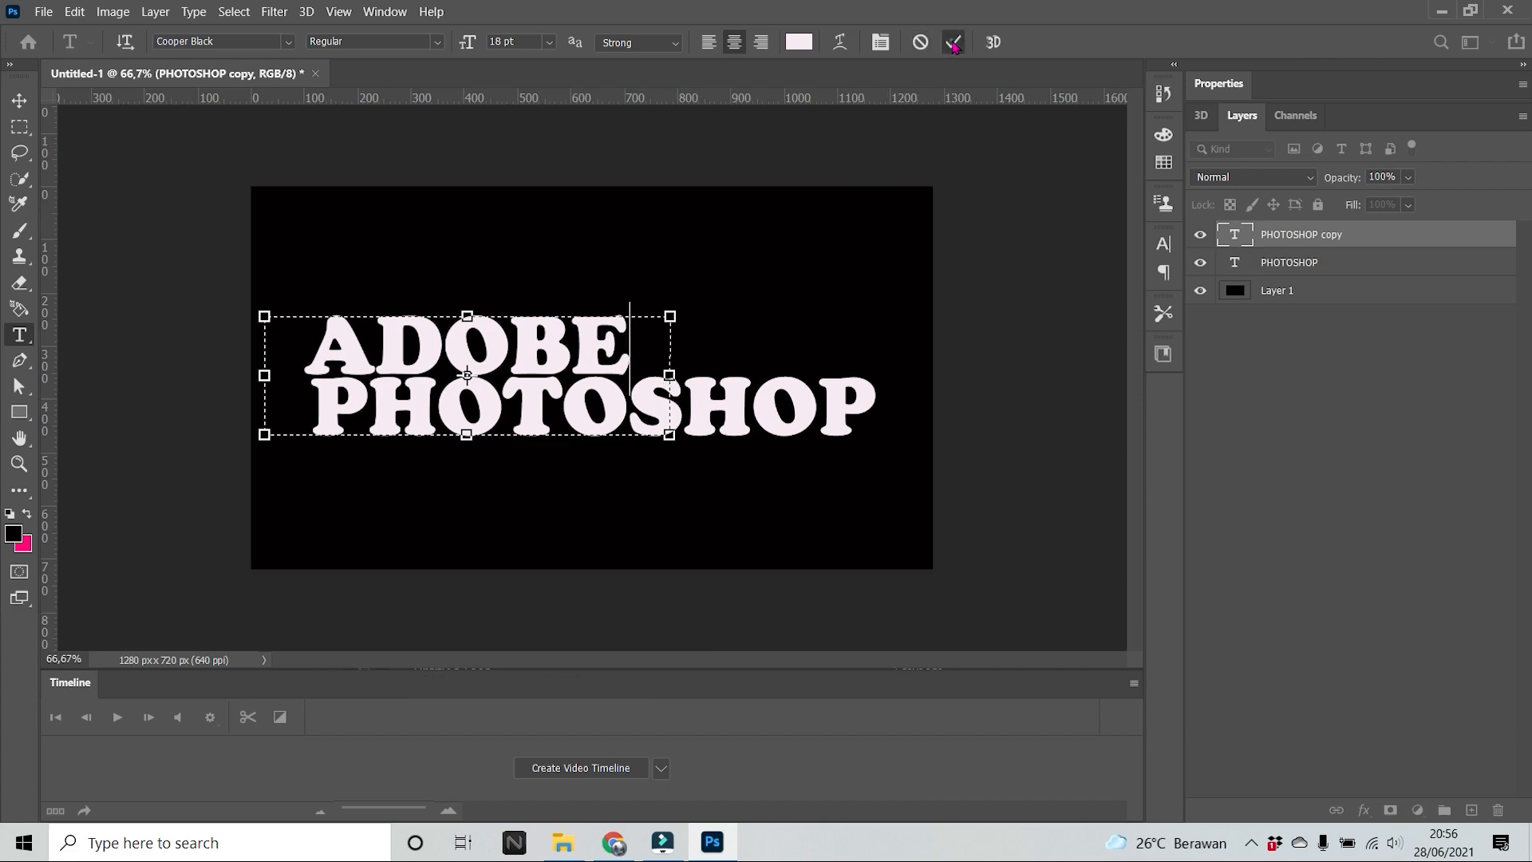
pyautogui.click(953, 43)
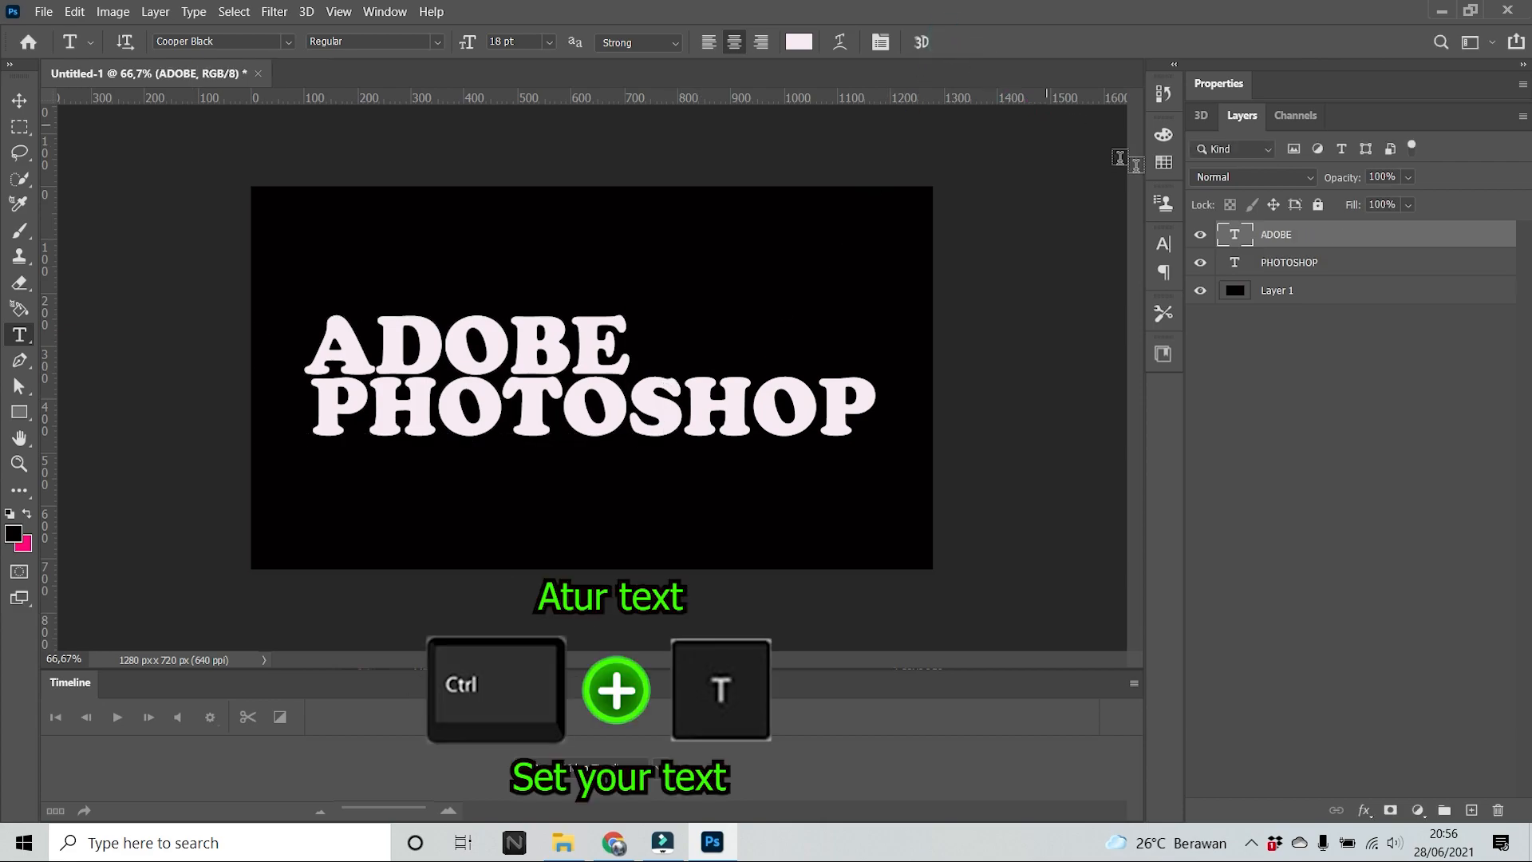
# Move the ADOBE text up about 22 px to widen the gap above PHOTOSHOP.
pyautogui.hotkey('ctrl', 't')
pyautogui.moveTo(583, 336); pyautogui.dragTo(583, 321)
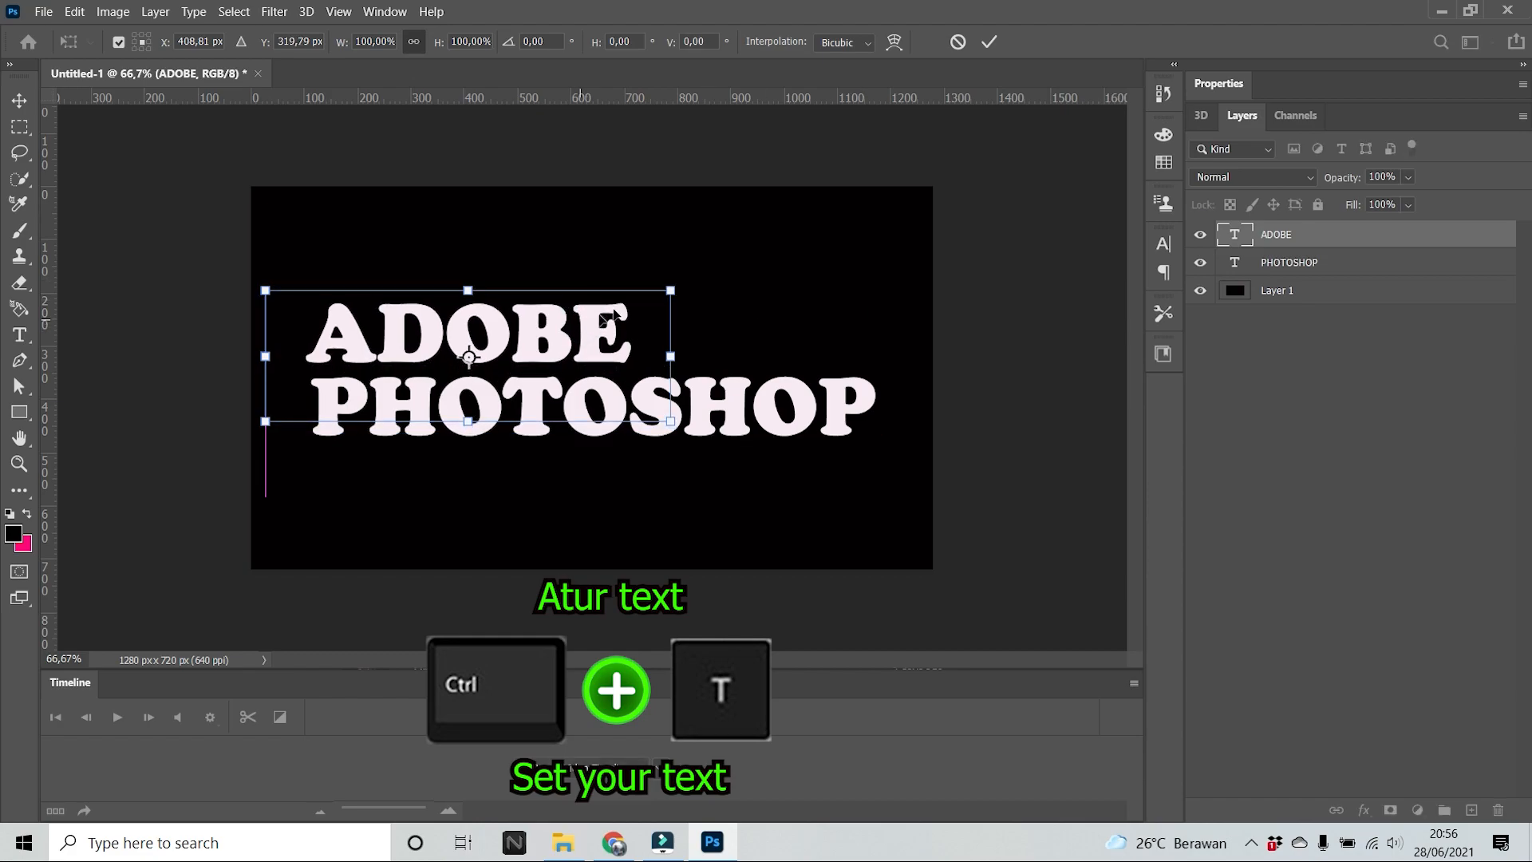
pyautogui.click(990, 41)
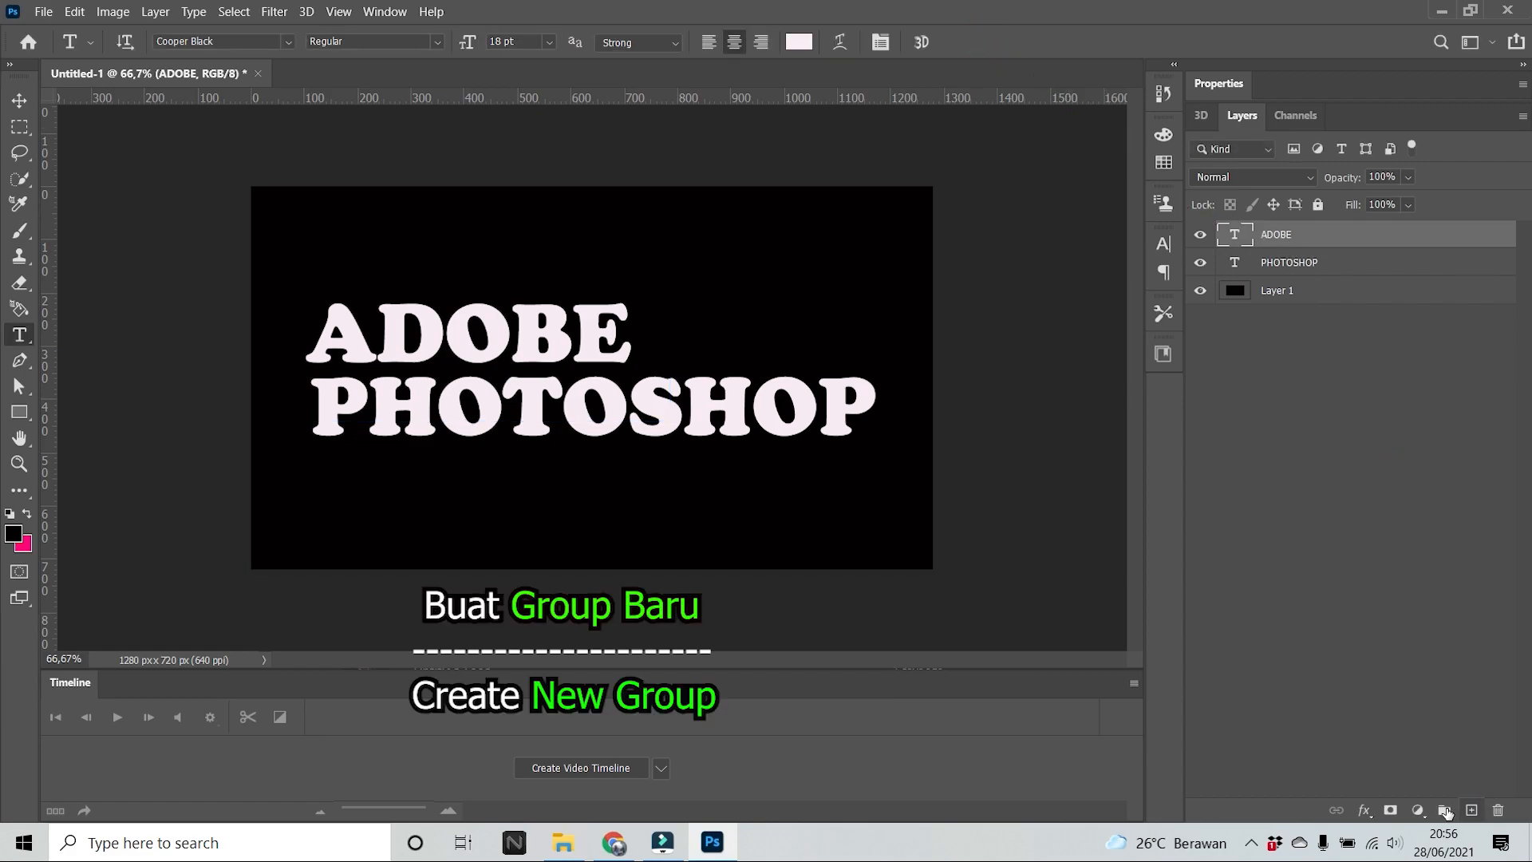
# Create a layer group, put the ADOBE and PHOTOSHOP text layers into it, and collapse it.
pyautogui.click(1445, 810)
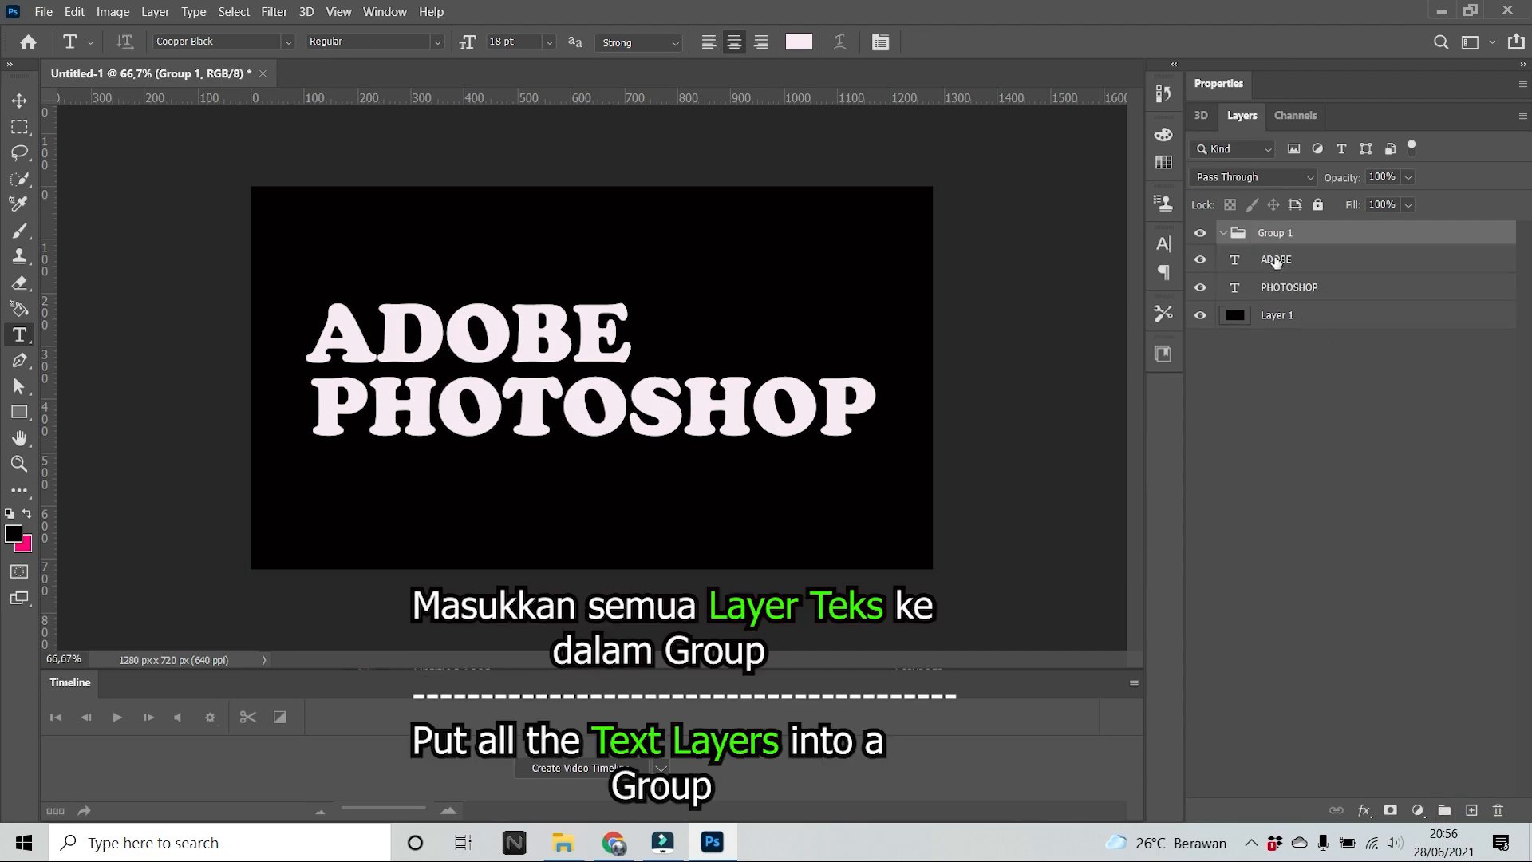
pyautogui.click(1275, 260)
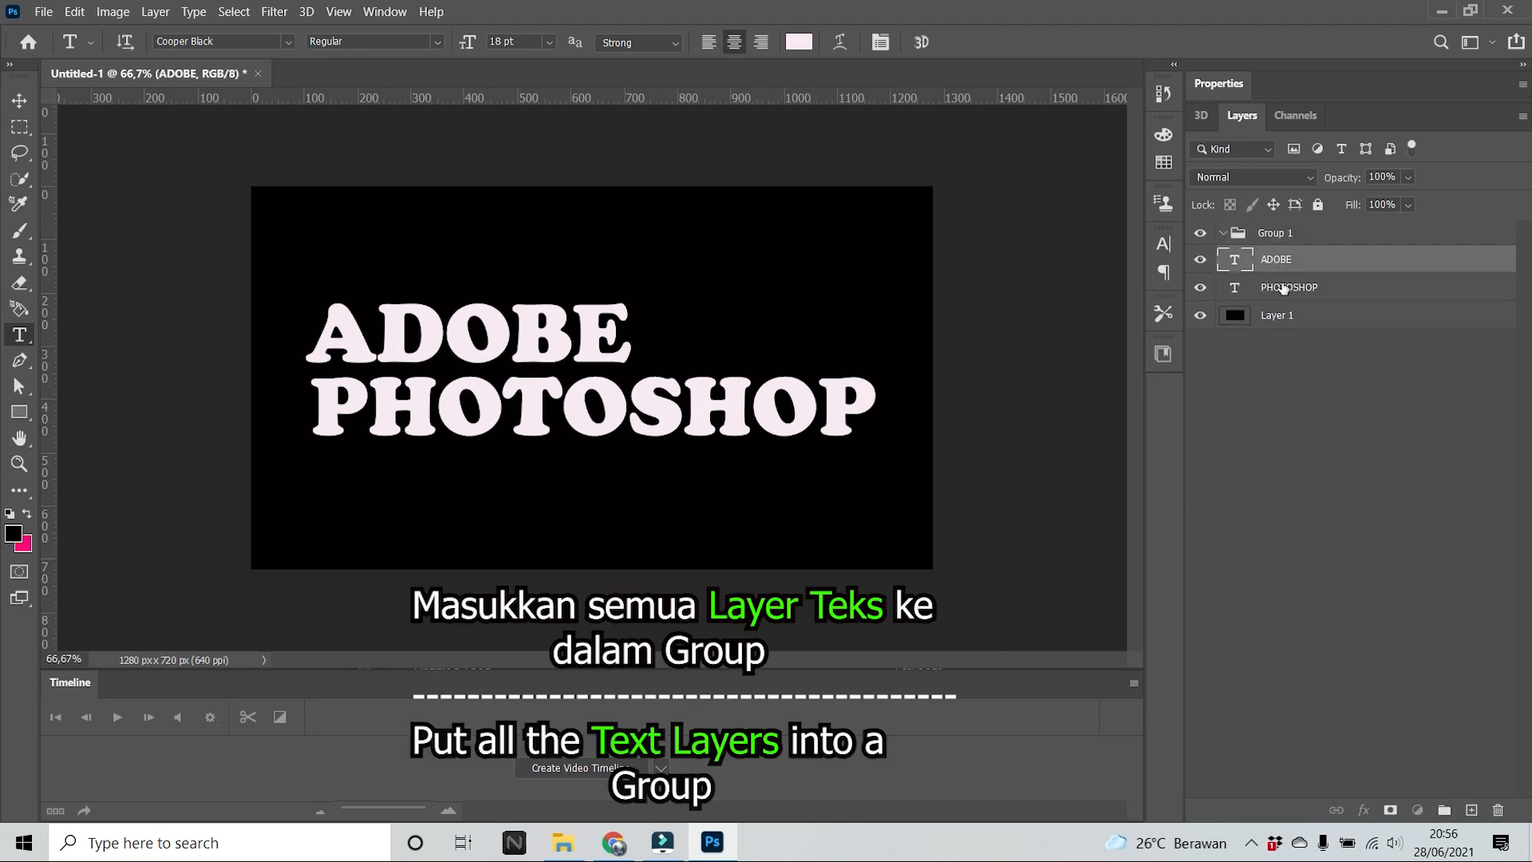
pyautogui.keyDown('shift'); pyautogui.click(1283, 289); pyautogui.keyUp('shift')
pyautogui.moveTo(1283, 267); pyautogui.dragTo(1283, 241)
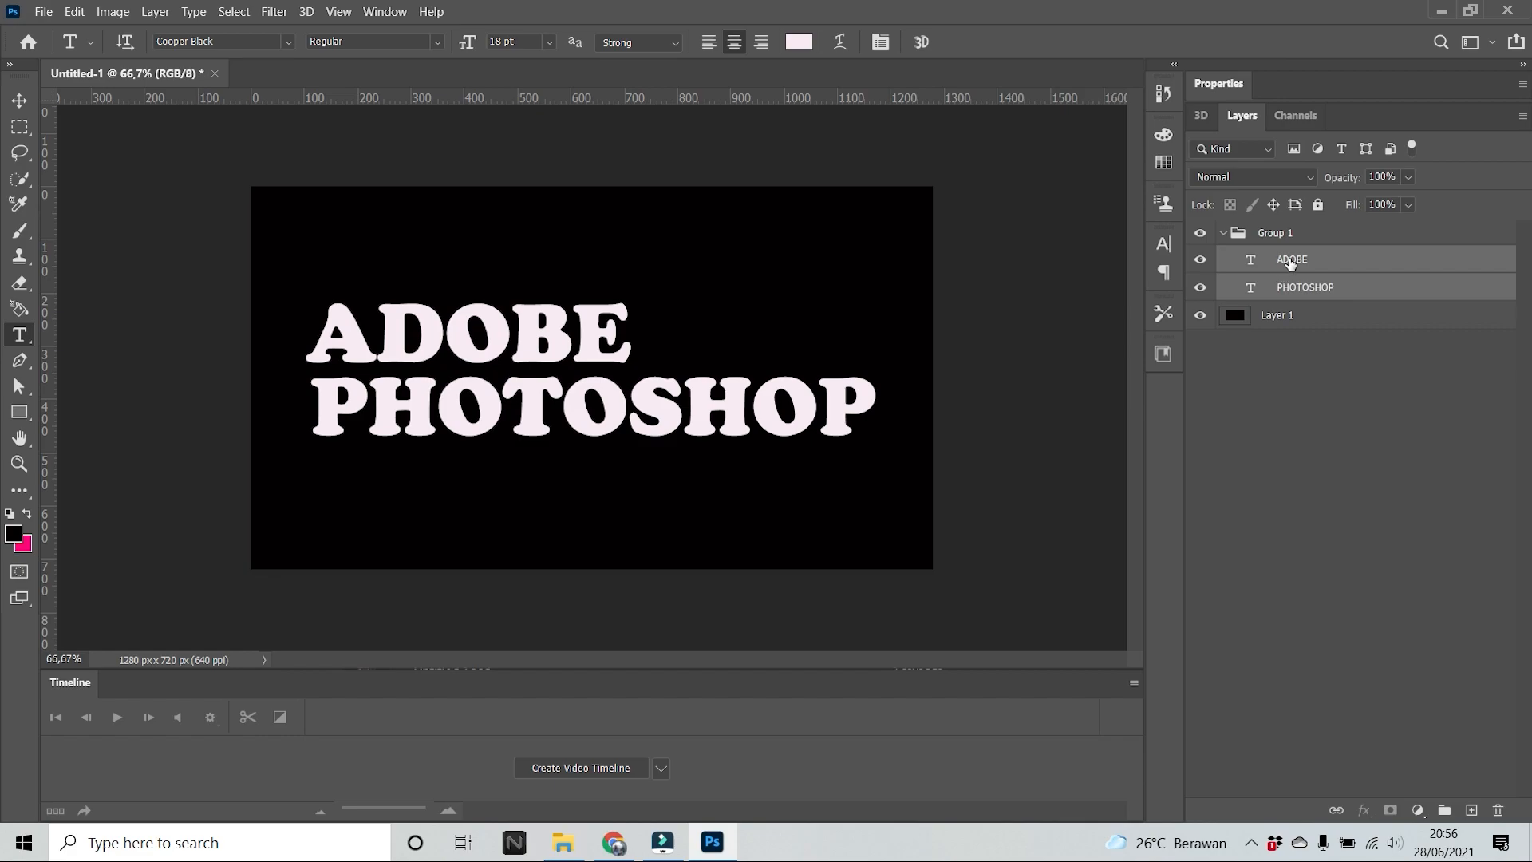
pyautogui.click(1290, 263)
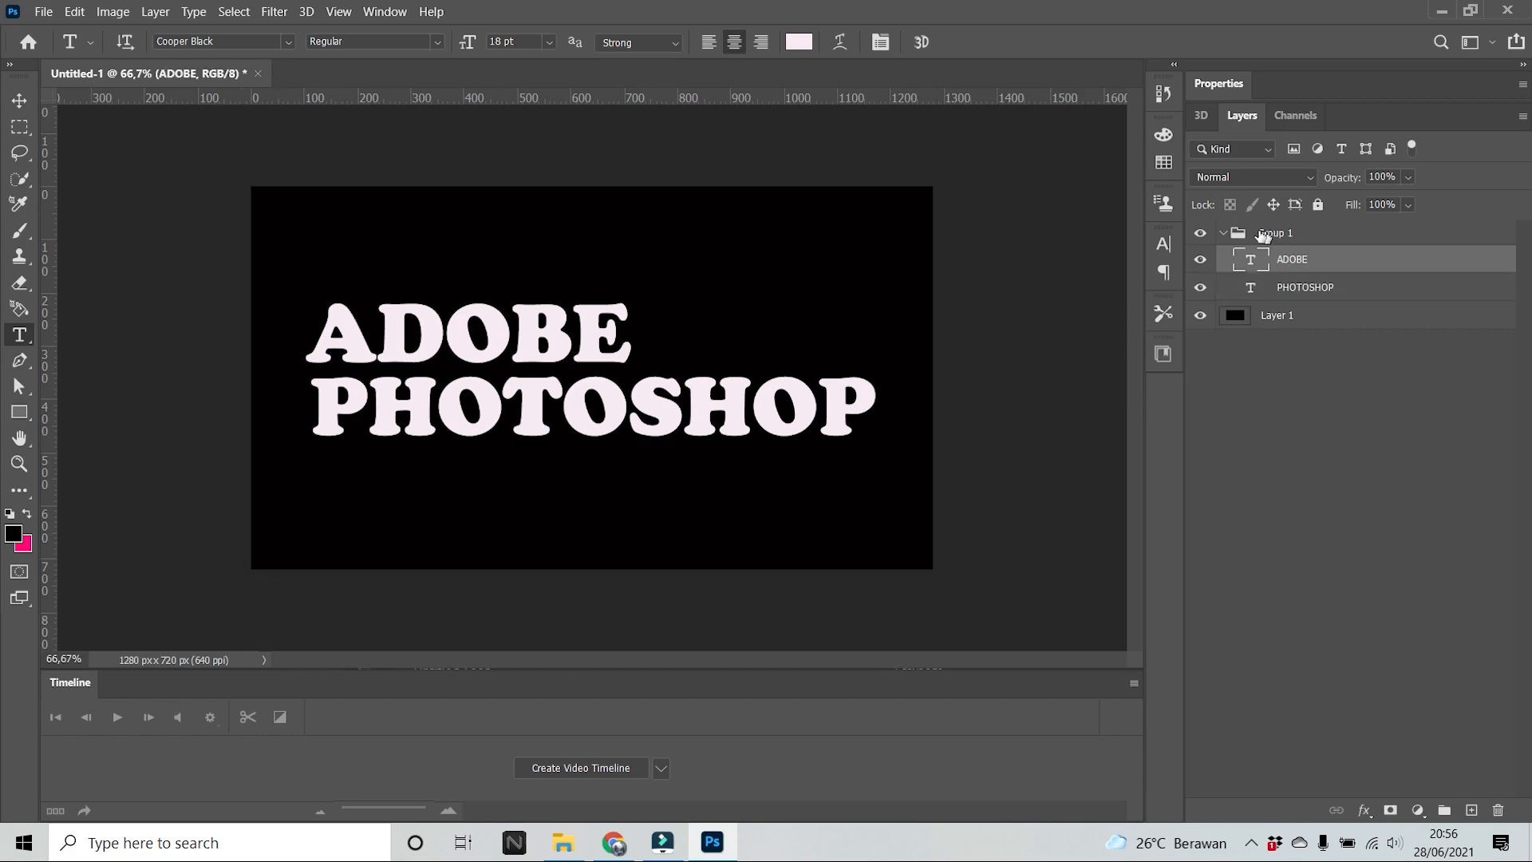
pyautogui.click(1221, 233)
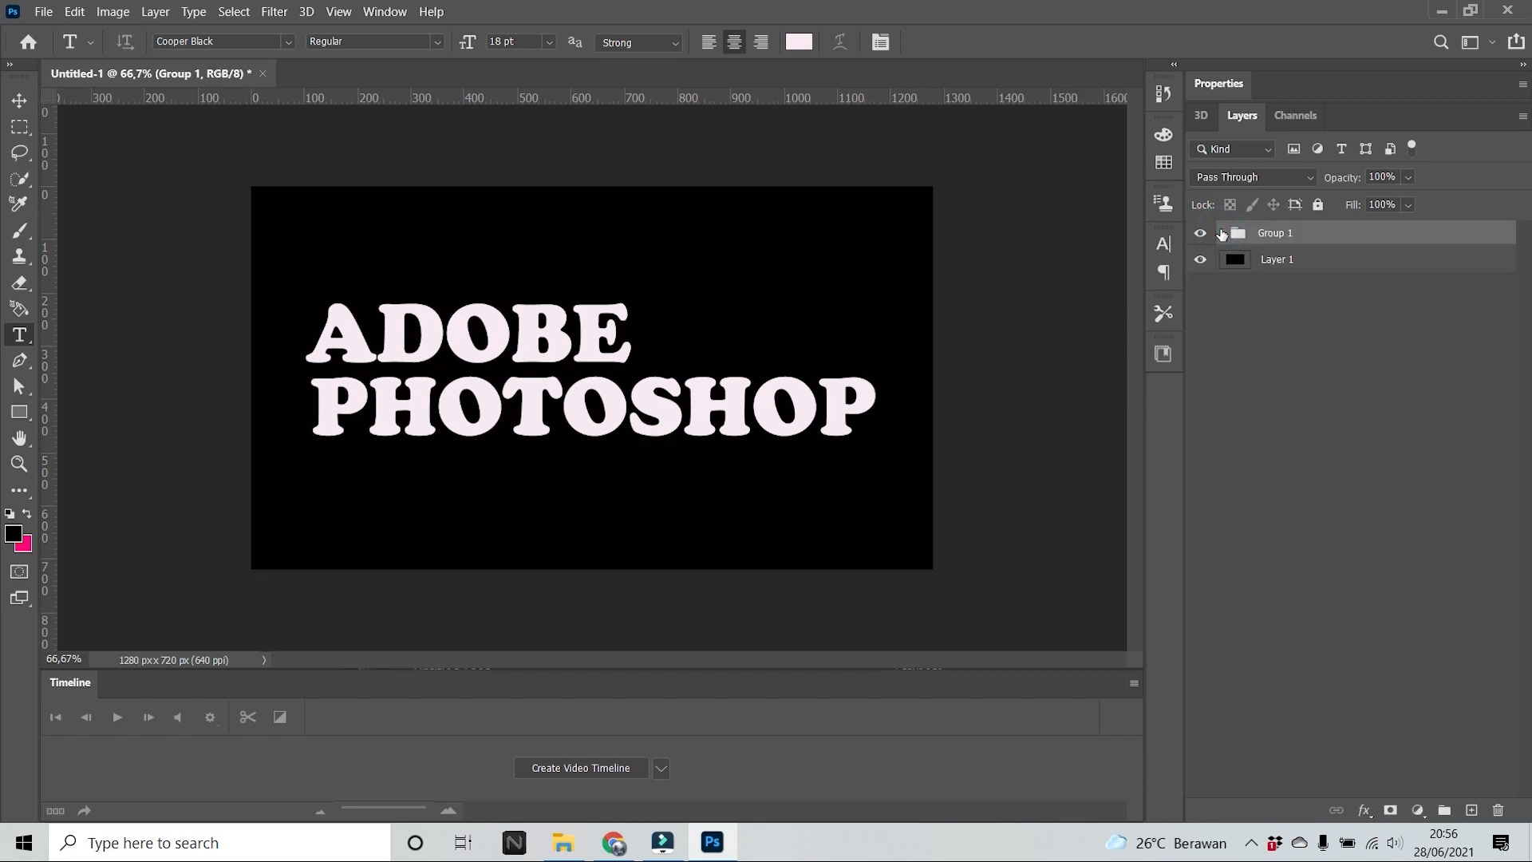
pyautogui.click(1201, 233)
pyautogui.click(1200, 233)
# Place the under-water-kompasiana-com image on a new layer above the text group and scale it to about 16.06% to cover the canvas.
pyautogui.click(1471, 811)
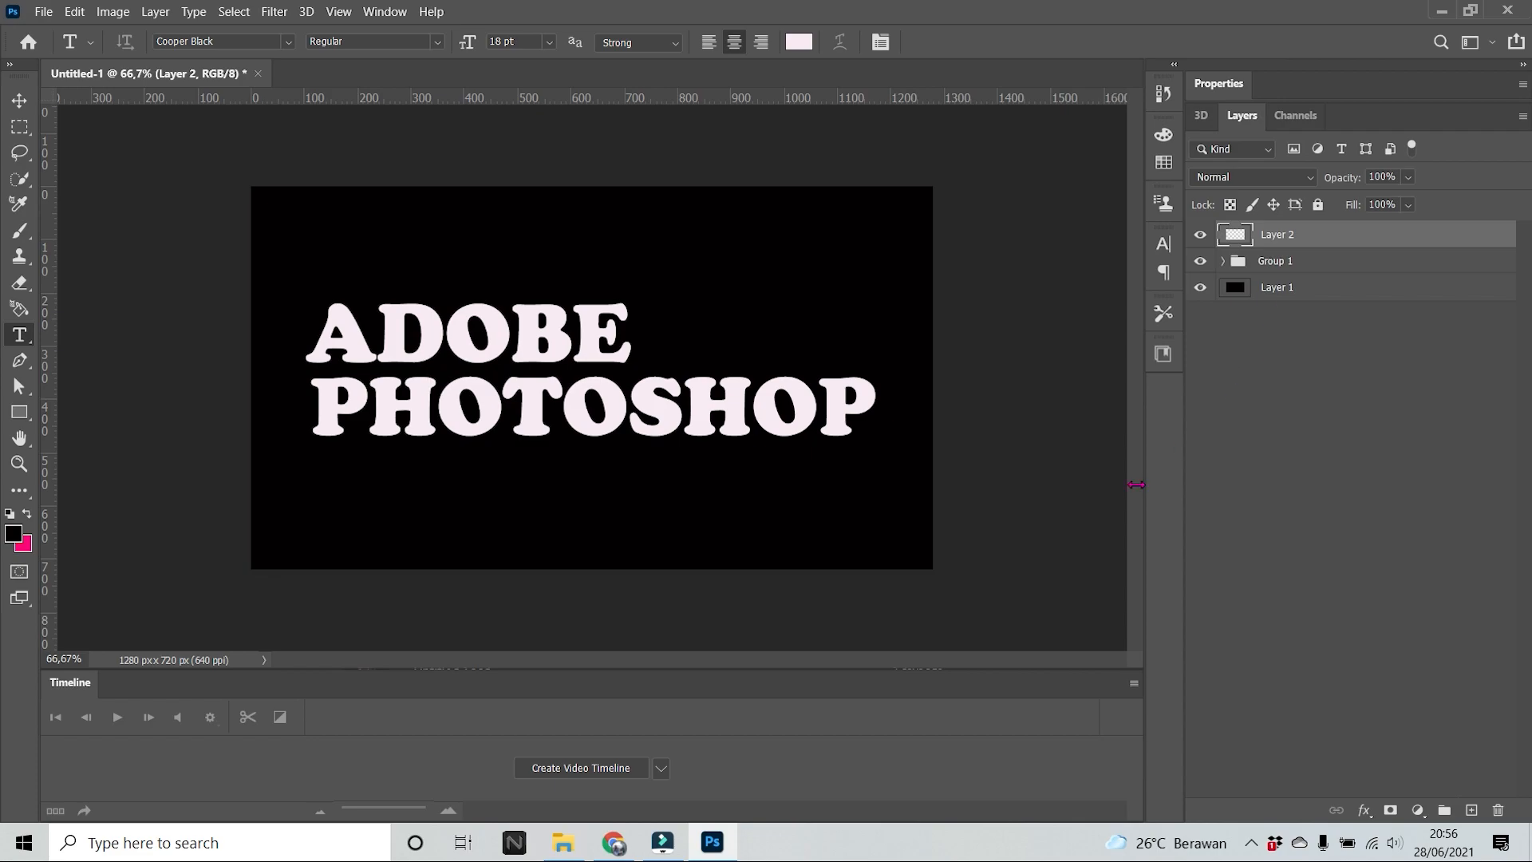
pyautogui.click(564, 843)
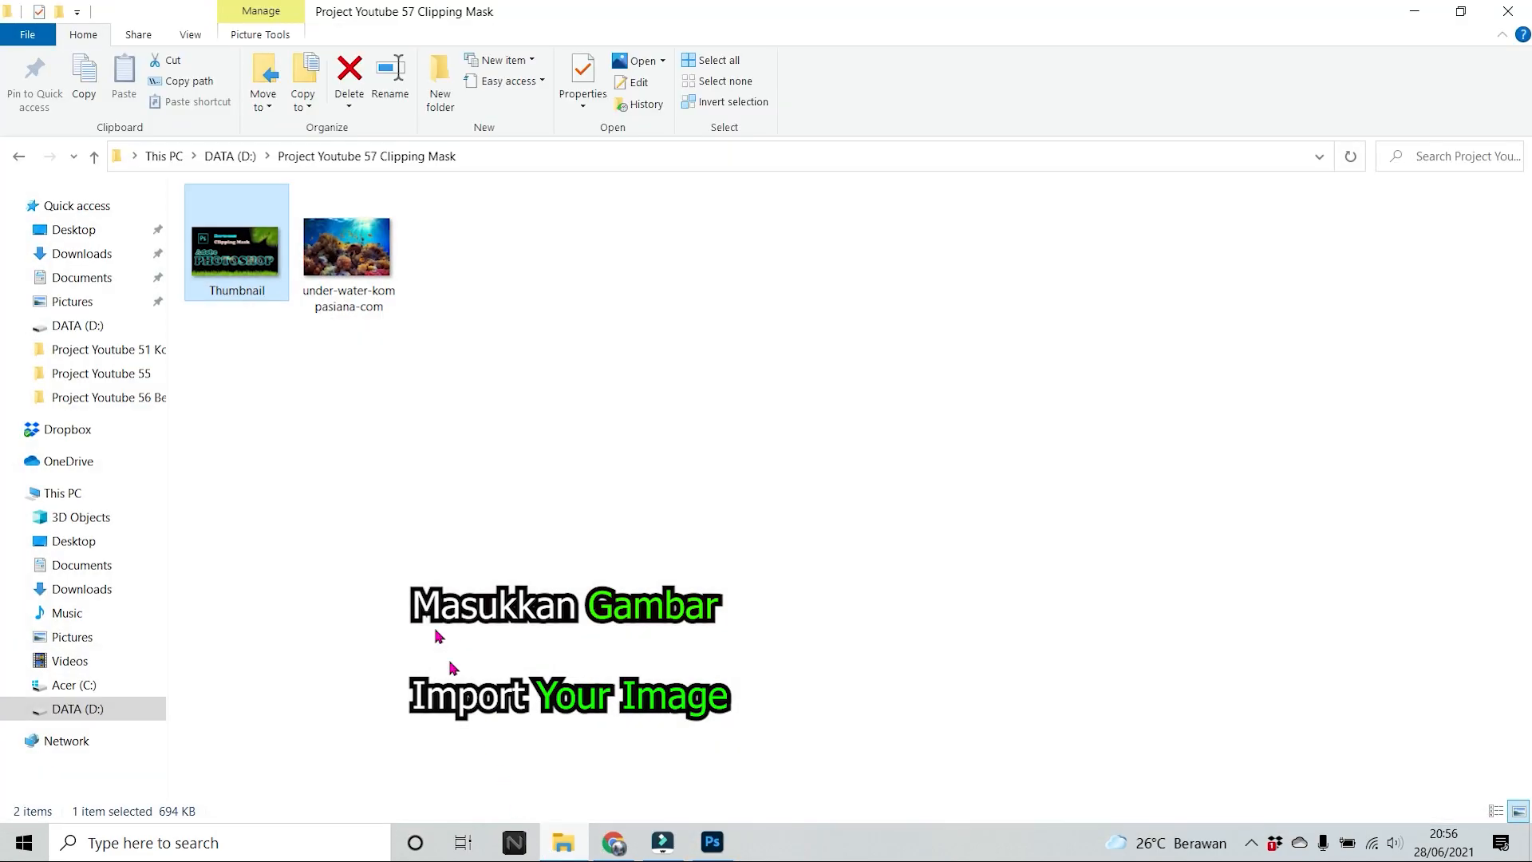
pyautogui.moveTo(352, 275); pyautogui.dragTo(634, 515)
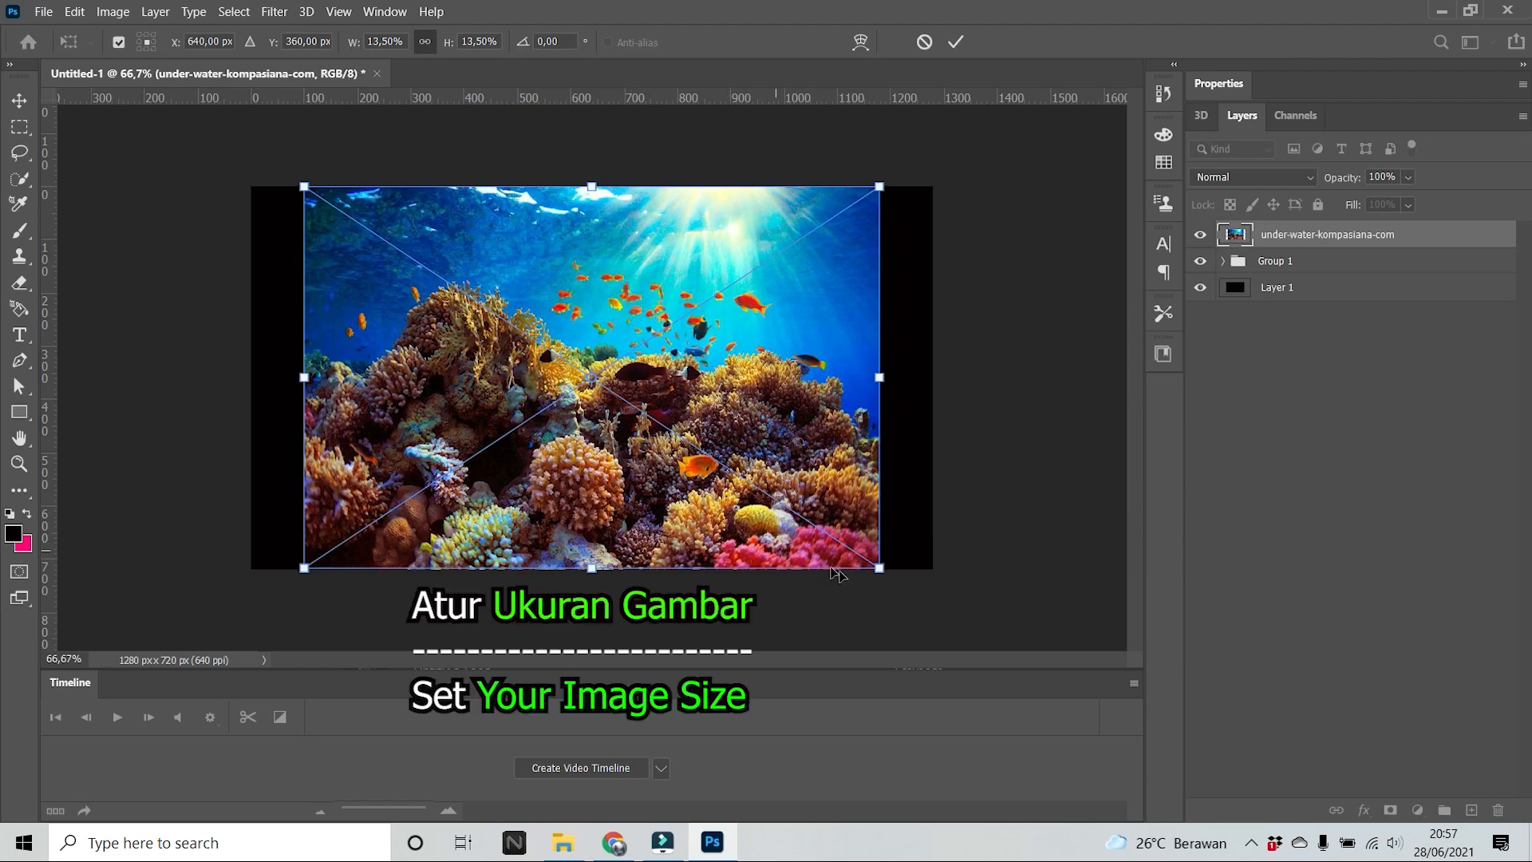
pyautogui.moveTo(878, 568); pyautogui.dragTo(935, 606)
pyautogui.moveTo(304, 397); pyautogui.dragTo(254, 400)
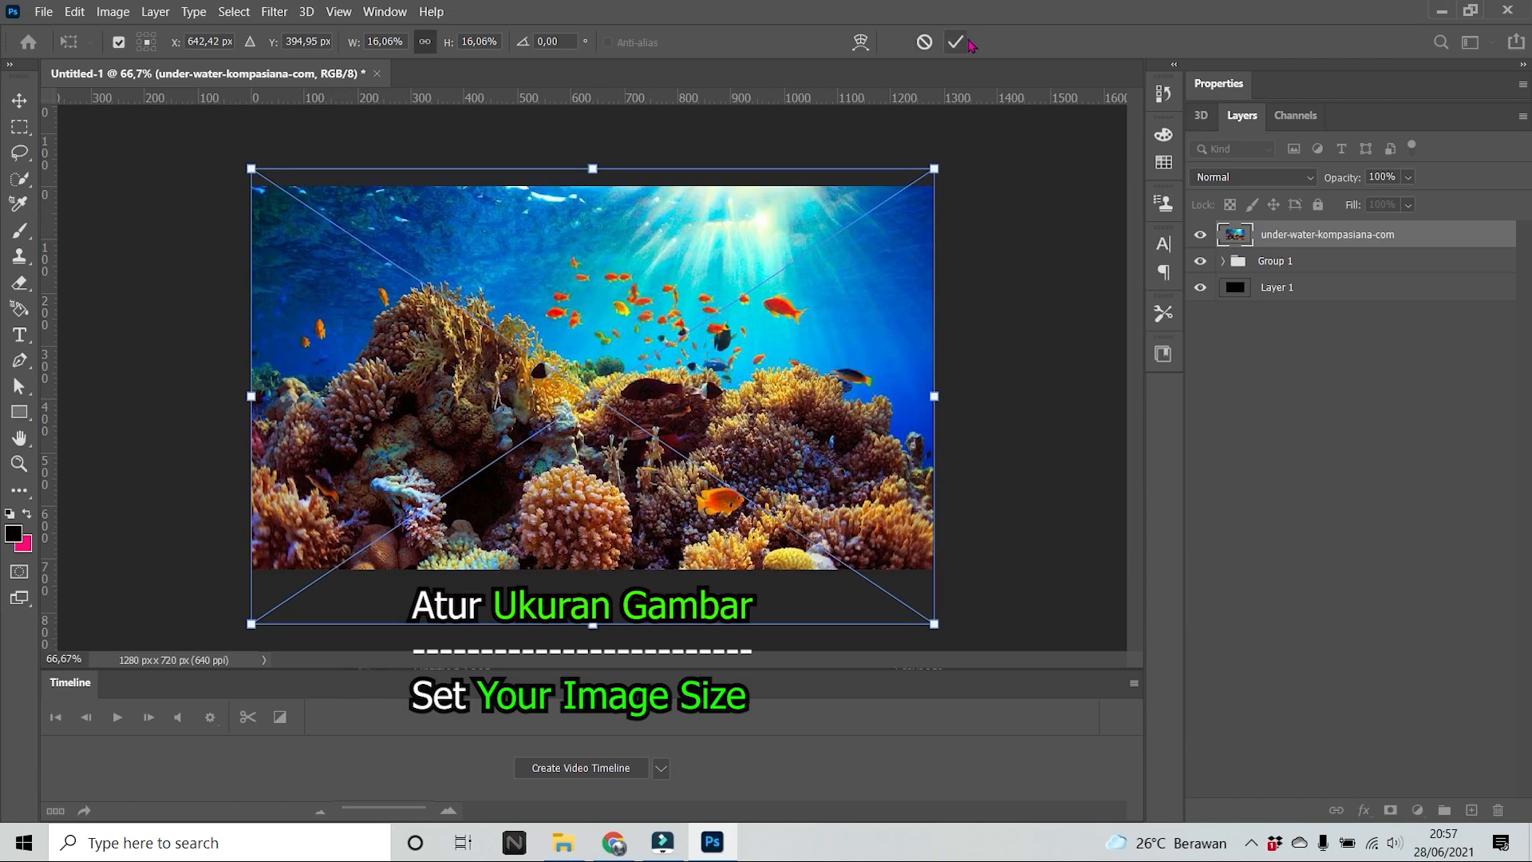
pyautogui.click(957, 43)
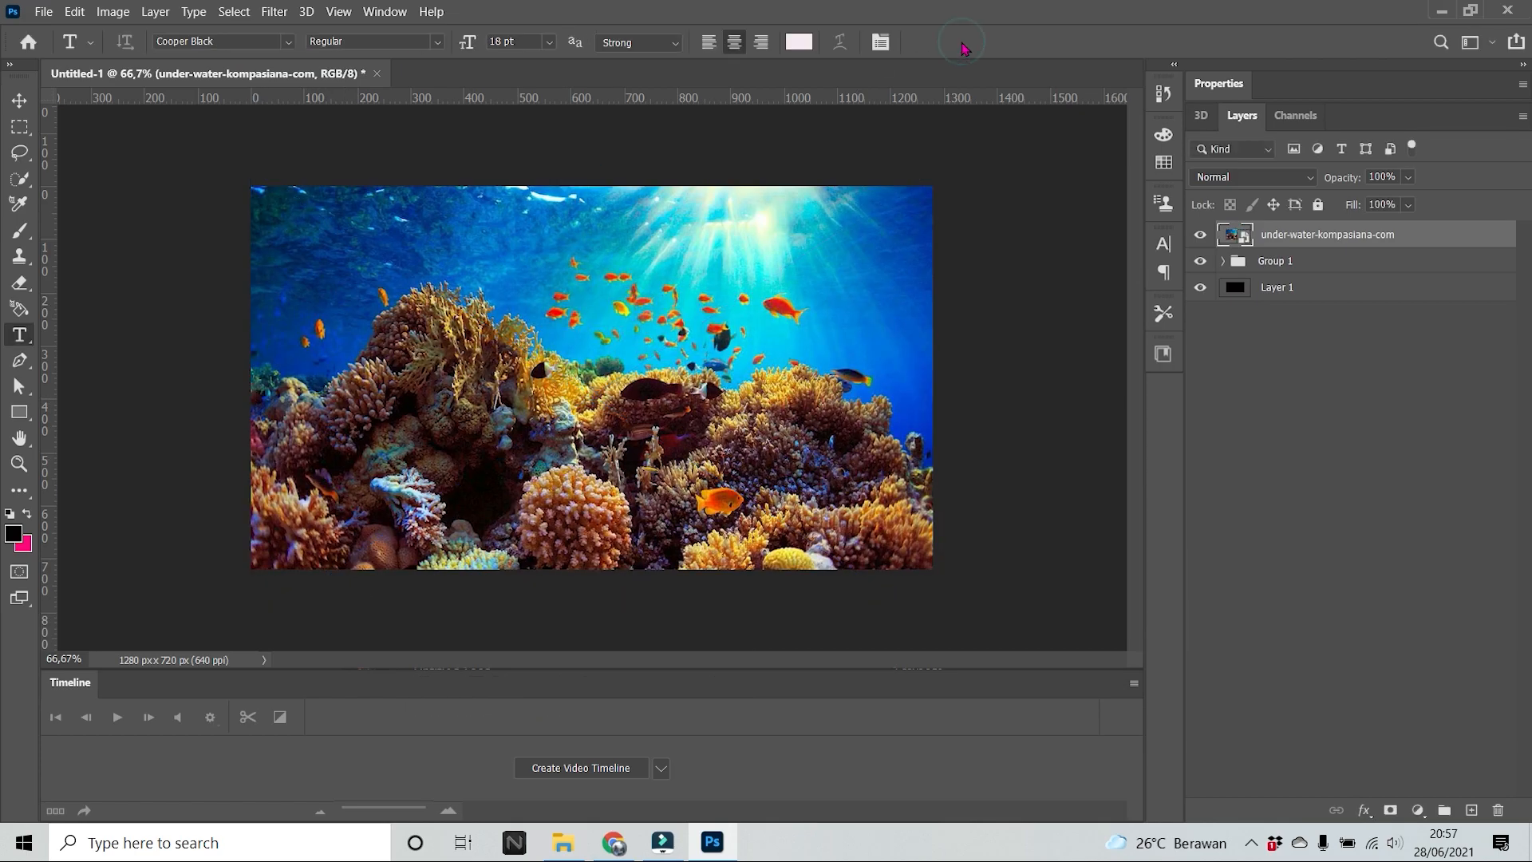
# Create a clipping mask from the underwater image layer onto the text group.
pyautogui.rightClick(1272, 241)
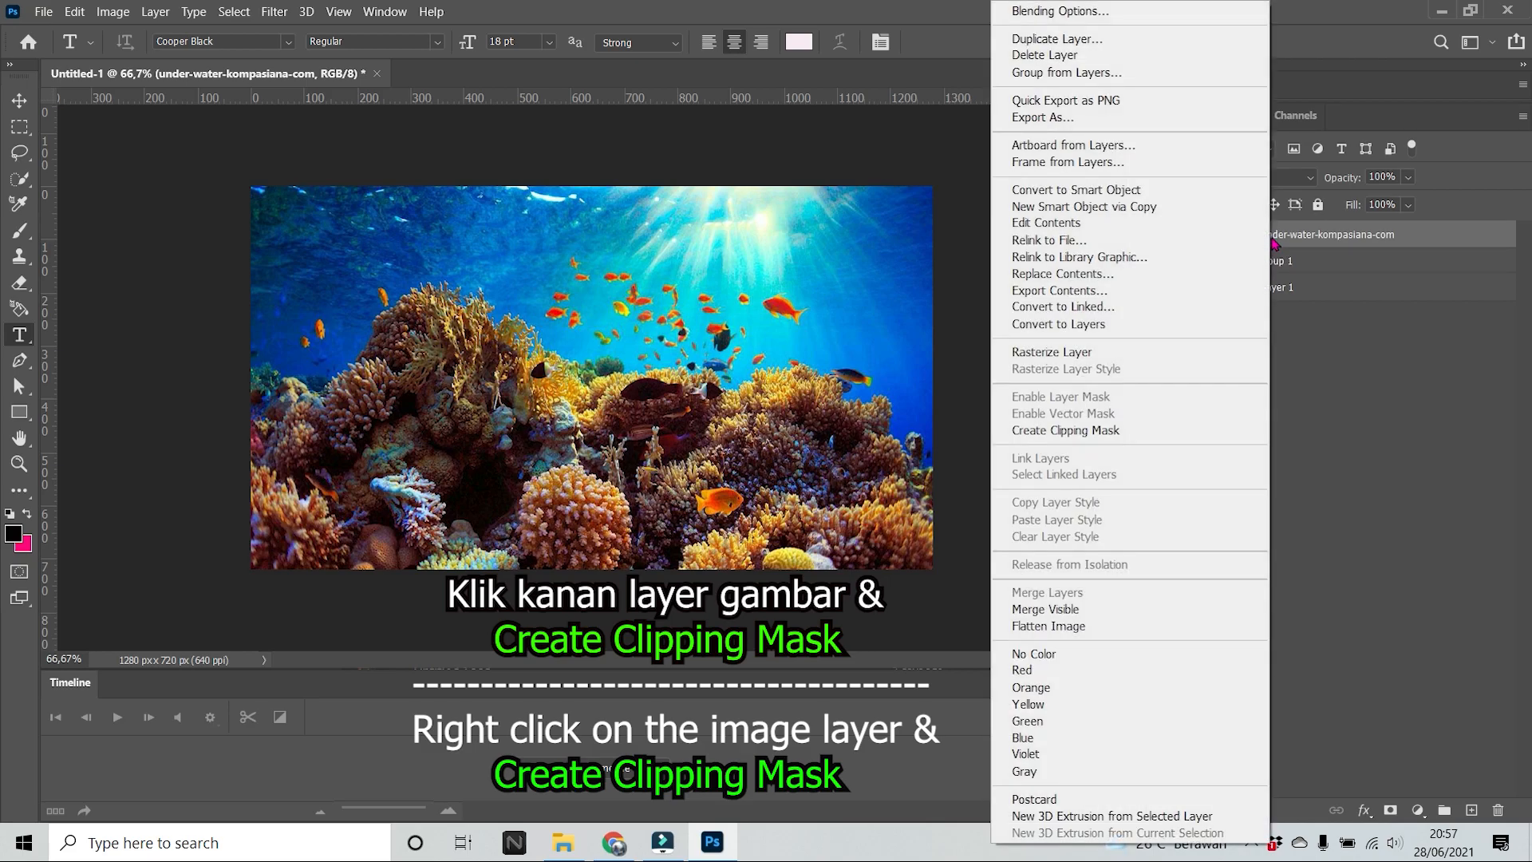
pyautogui.click(1141, 432)
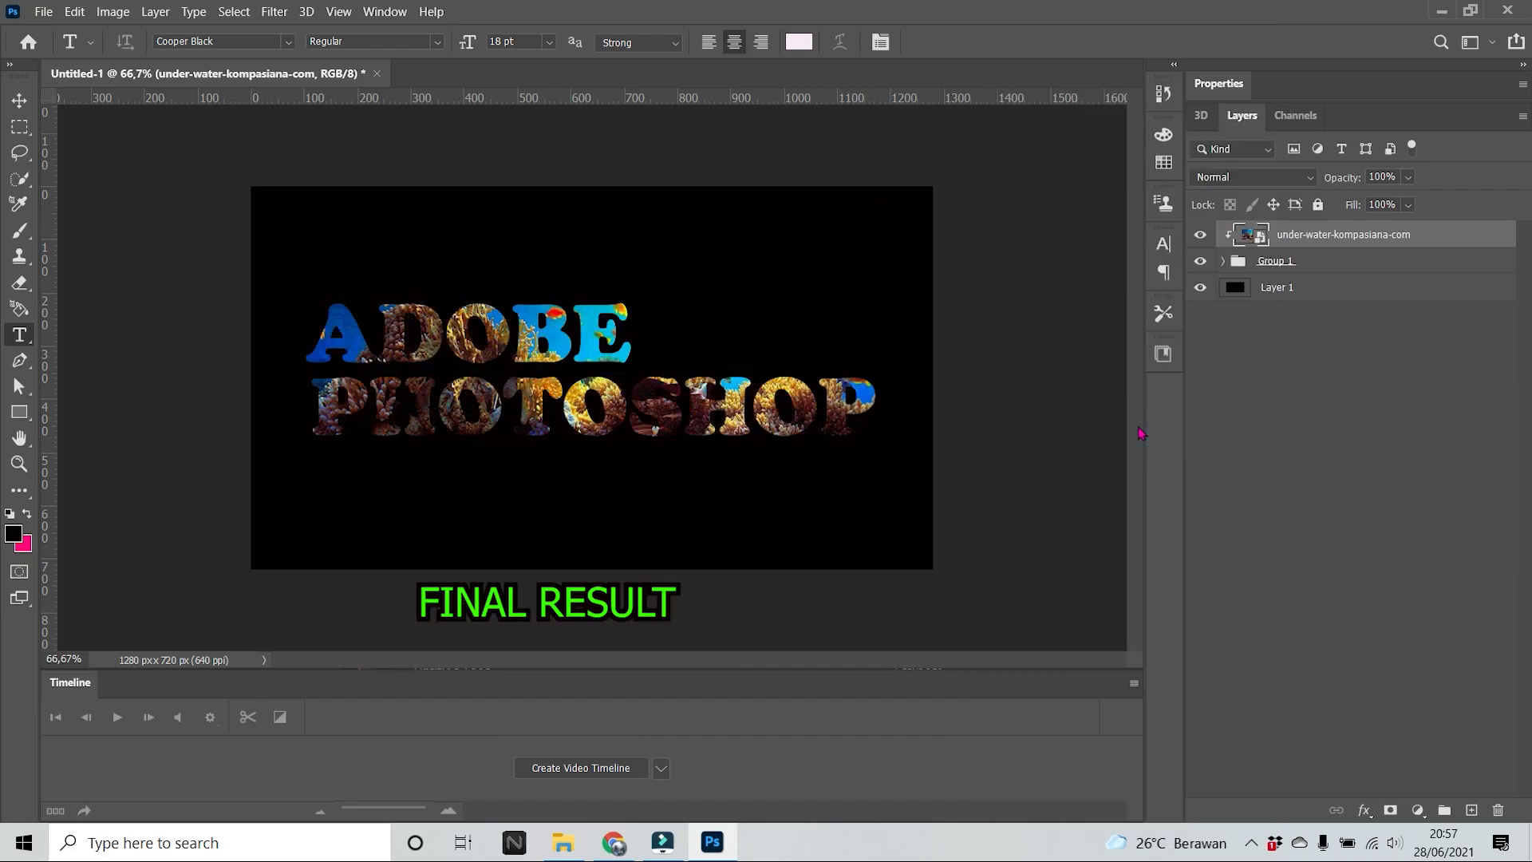